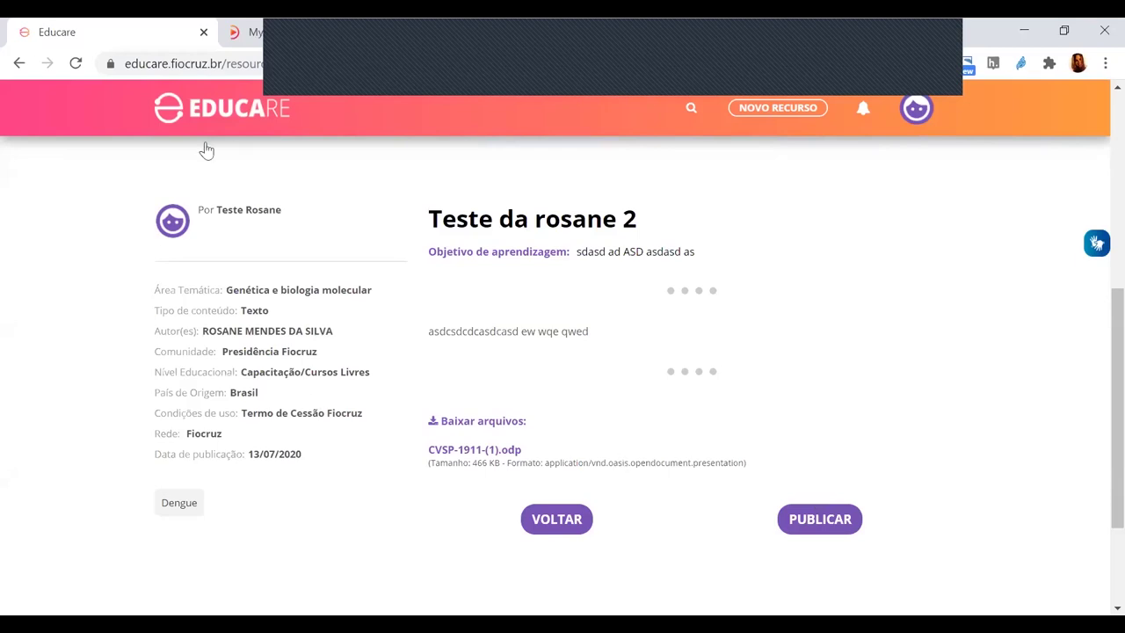
# - Start a new resource in Português, accept the Fiocruz cession terms and confirm the Fiocruz network
pyautogui.click(763, 111)
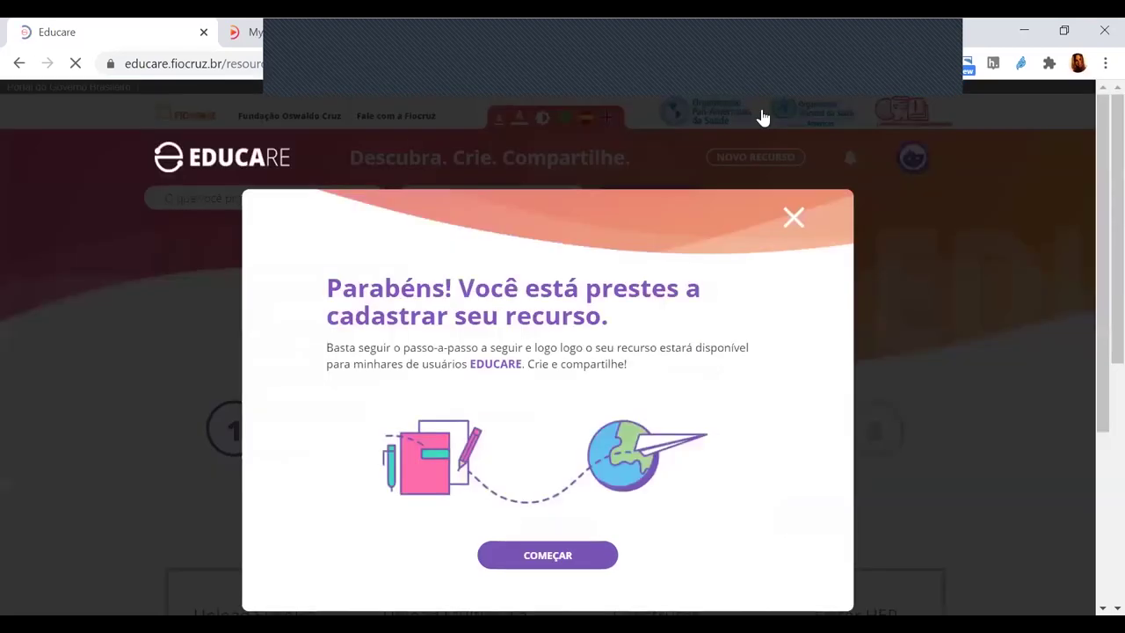
pyautogui.click(575, 554)
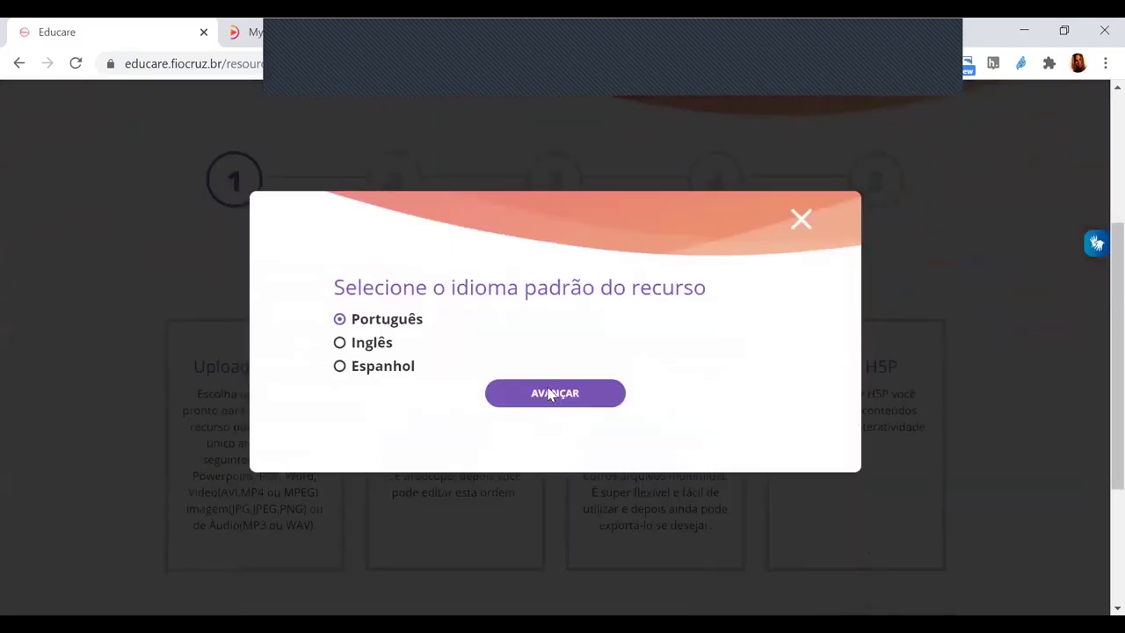
pyautogui.click(547, 393)
pyautogui.click(381, 351)
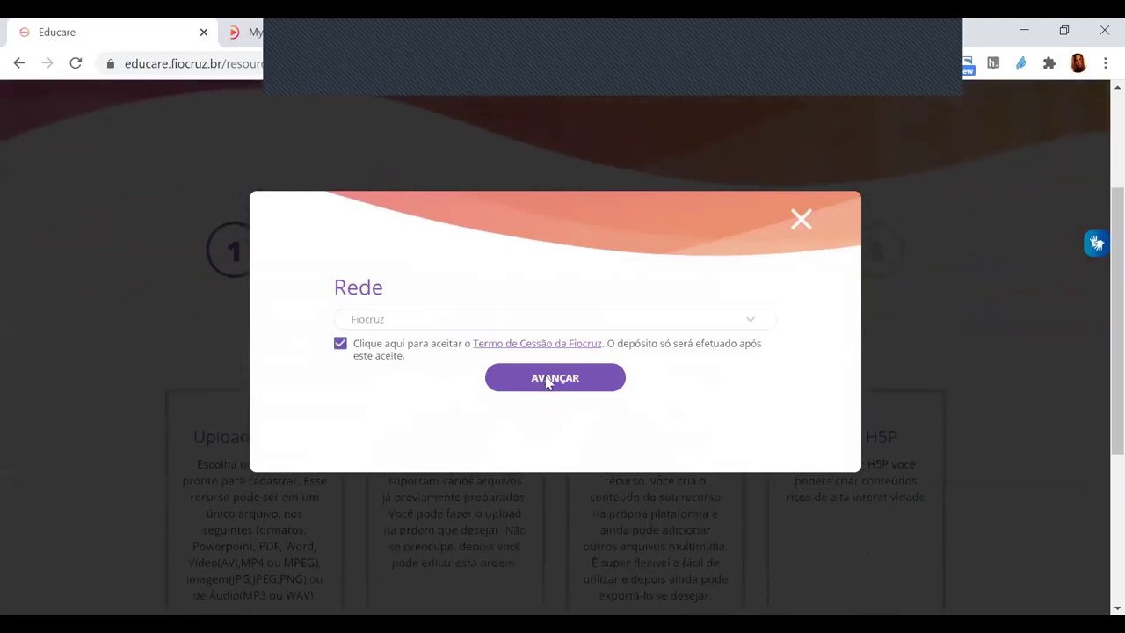
pyautogui.click(547, 379)
pyautogui.scroll(-1, 785, 331)
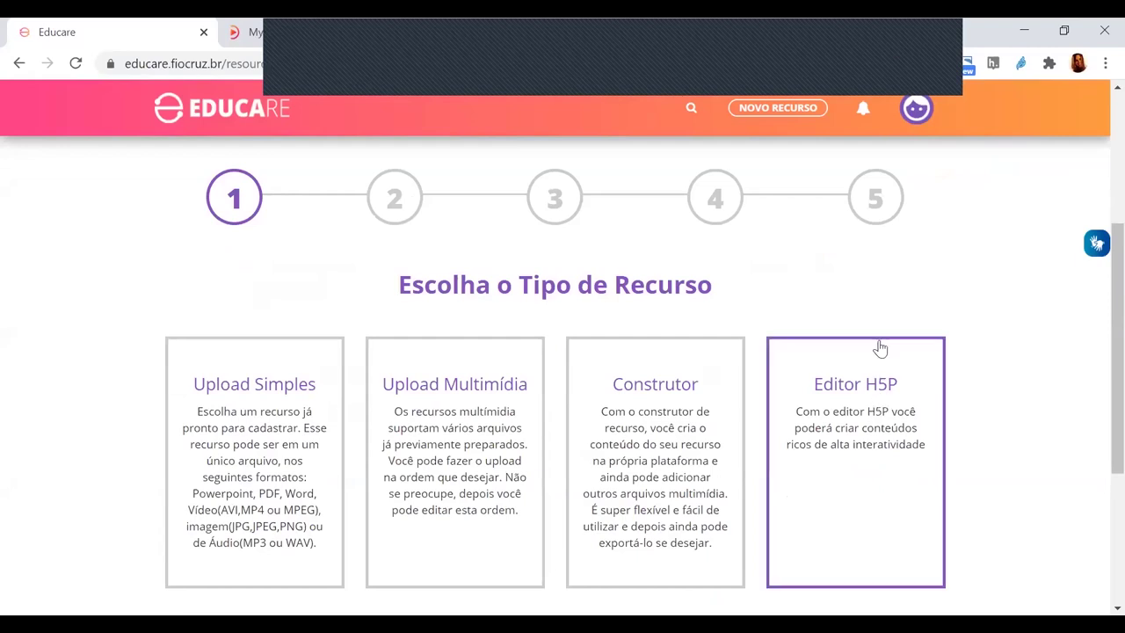
# - Choose Editor H5P as the resource type and move on to the editing step
pyautogui.click(868, 446)
pyautogui.scroll(-3, 708, 425)
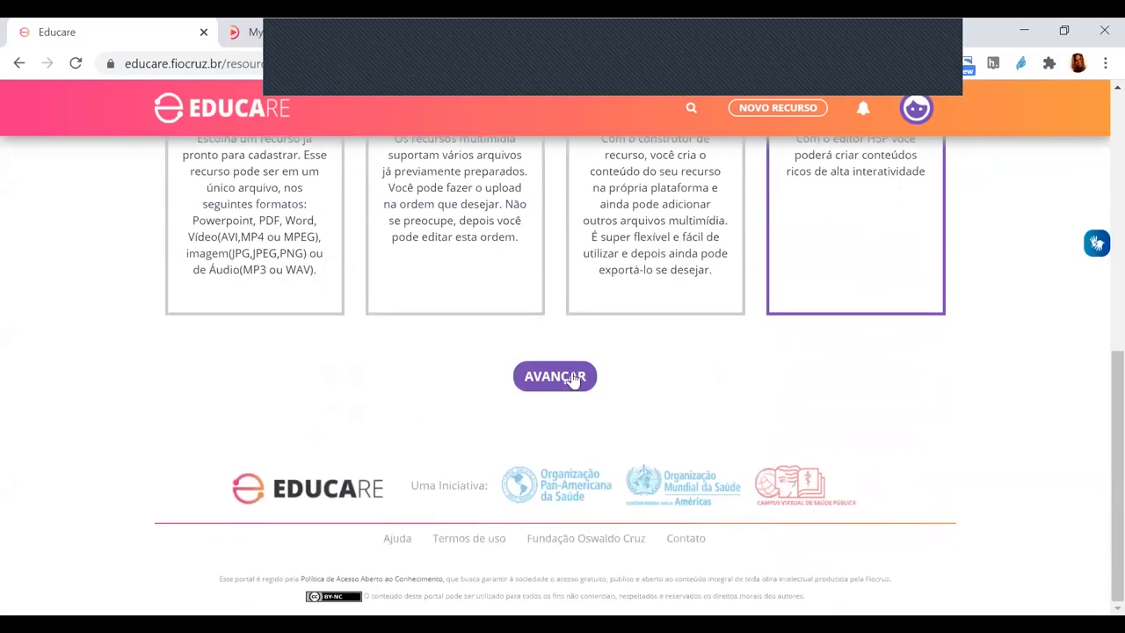
pyautogui.click(555, 376)
pyautogui.scroll(-5, 572, 377)
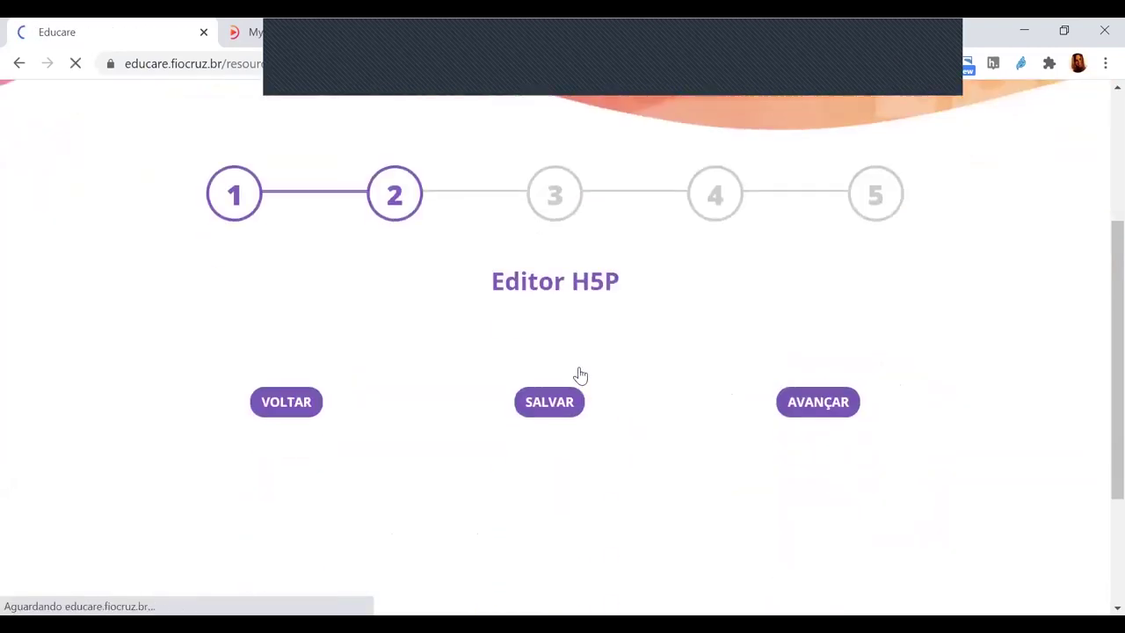
pyautogui.scroll(-2, 585, 371)
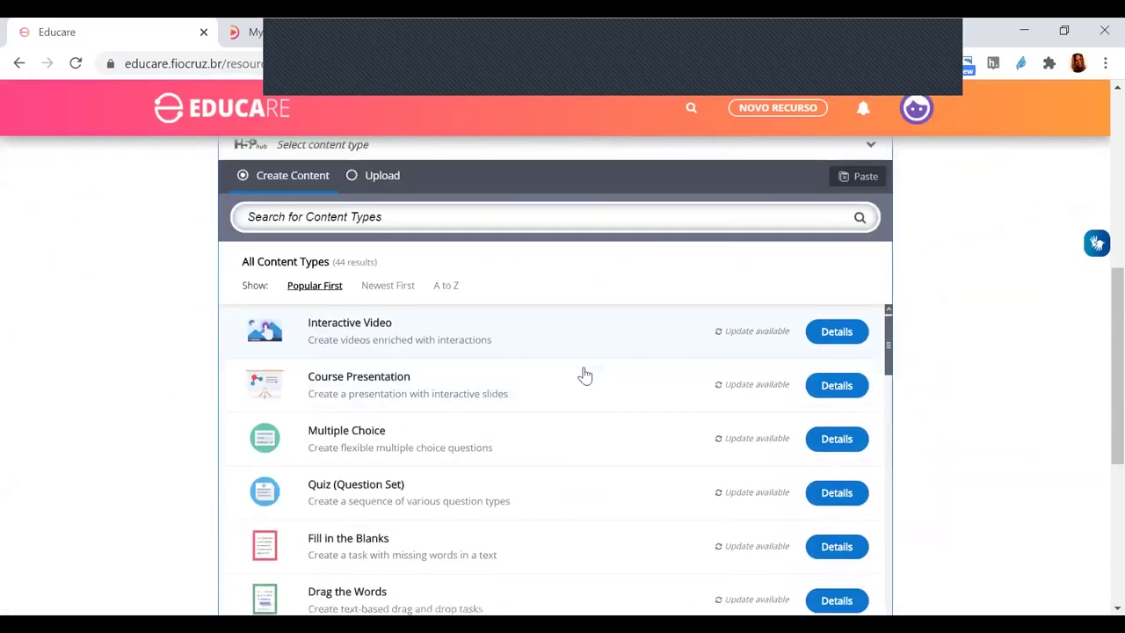
pyautogui.scroll(-2, 590, 369)
pyautogui.scroll(2, 589, 386)
pyautogui.scroll(-1, 580, 404)
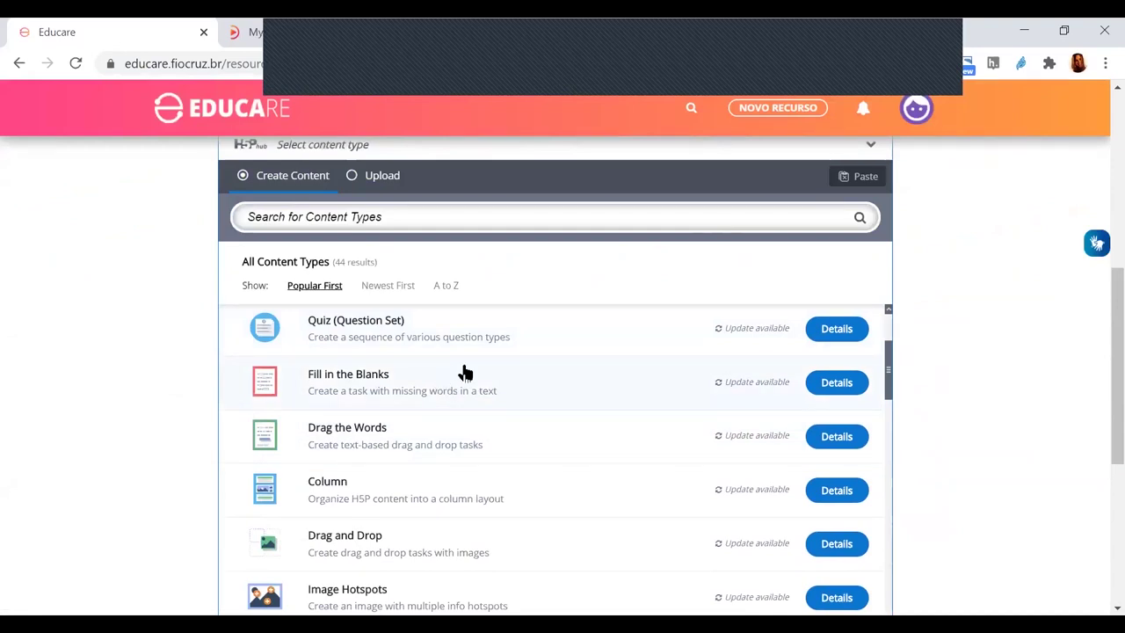
pyautogui.scroll(-3, 464, 376)
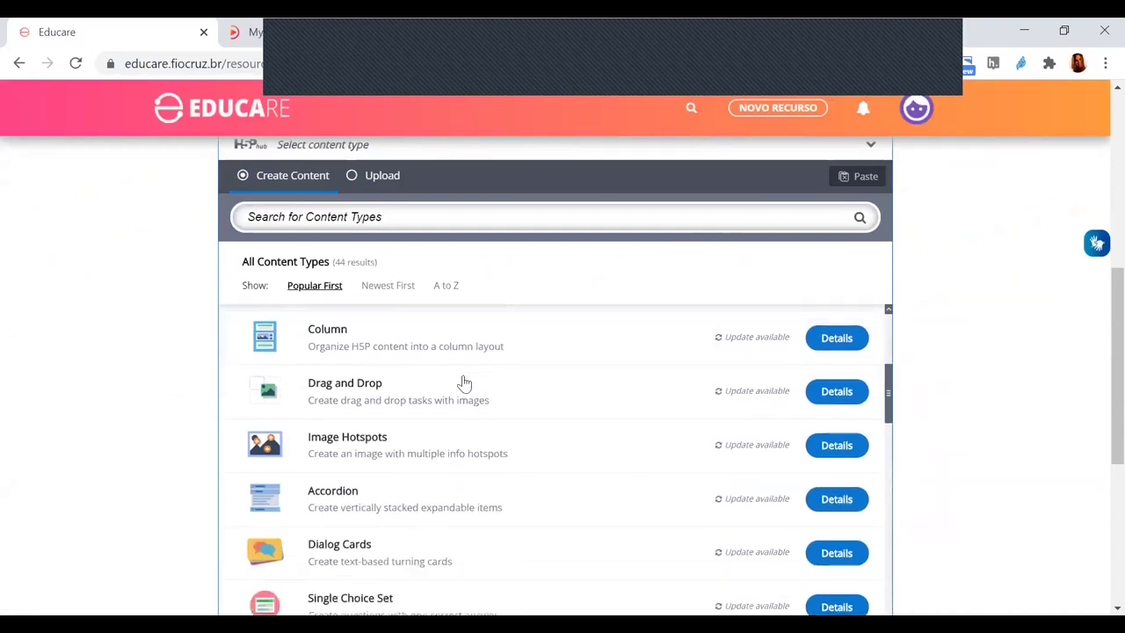
pyautogui.scroll(-2, 534, 442)
pyautogui.scroll(-2, 542, 453)
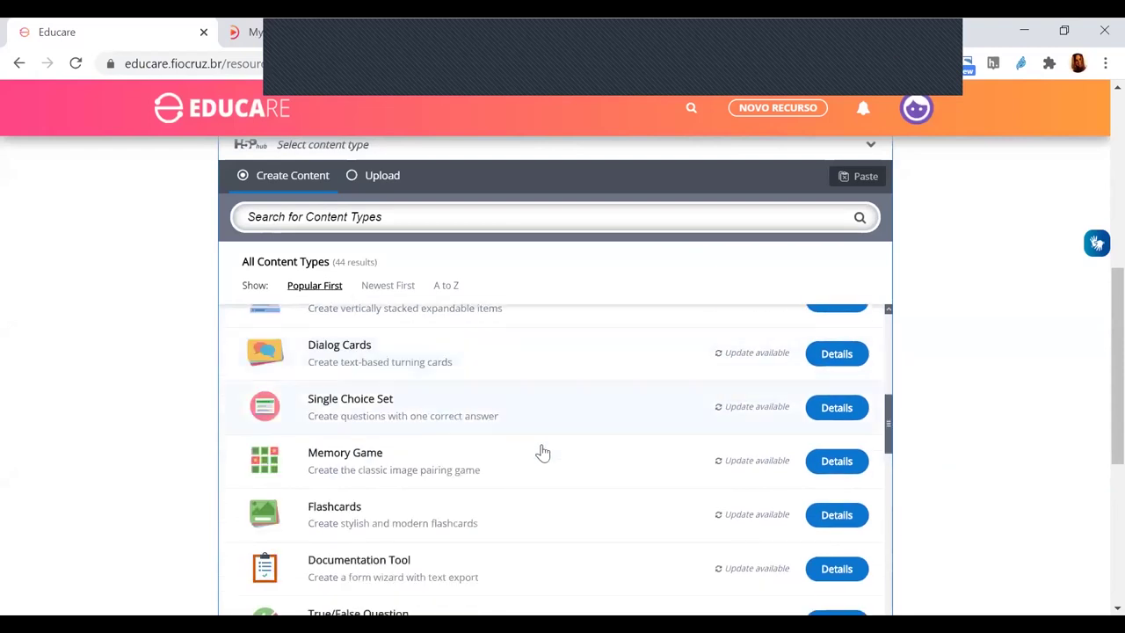
pyautogui.scroll(-2, 435, 475)
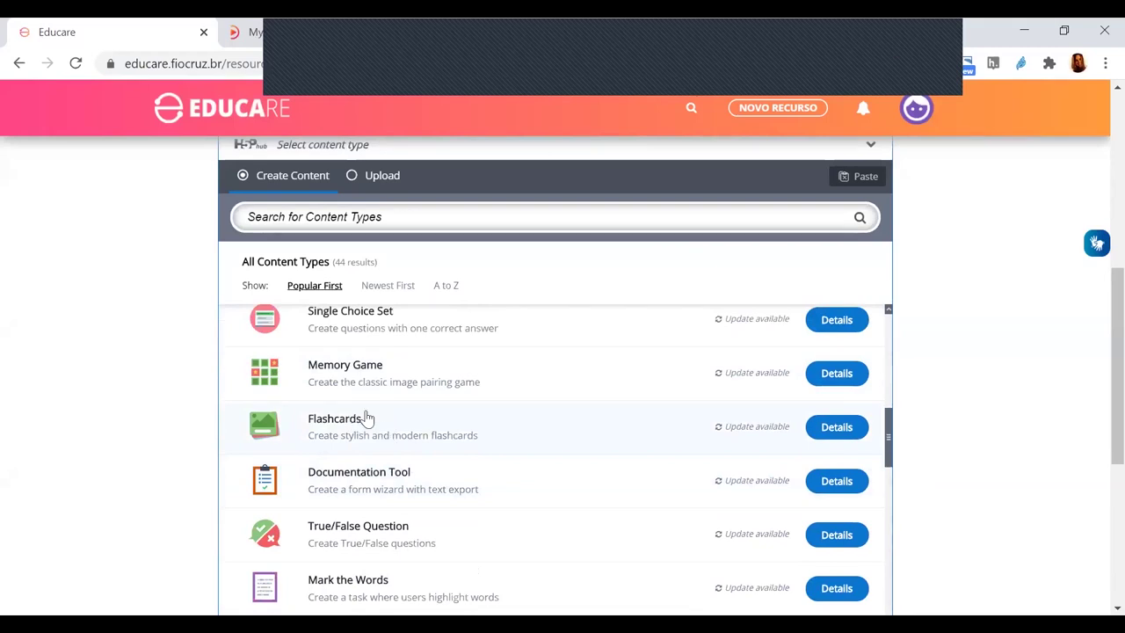
pyautogui.scroll(2, 408, 439)
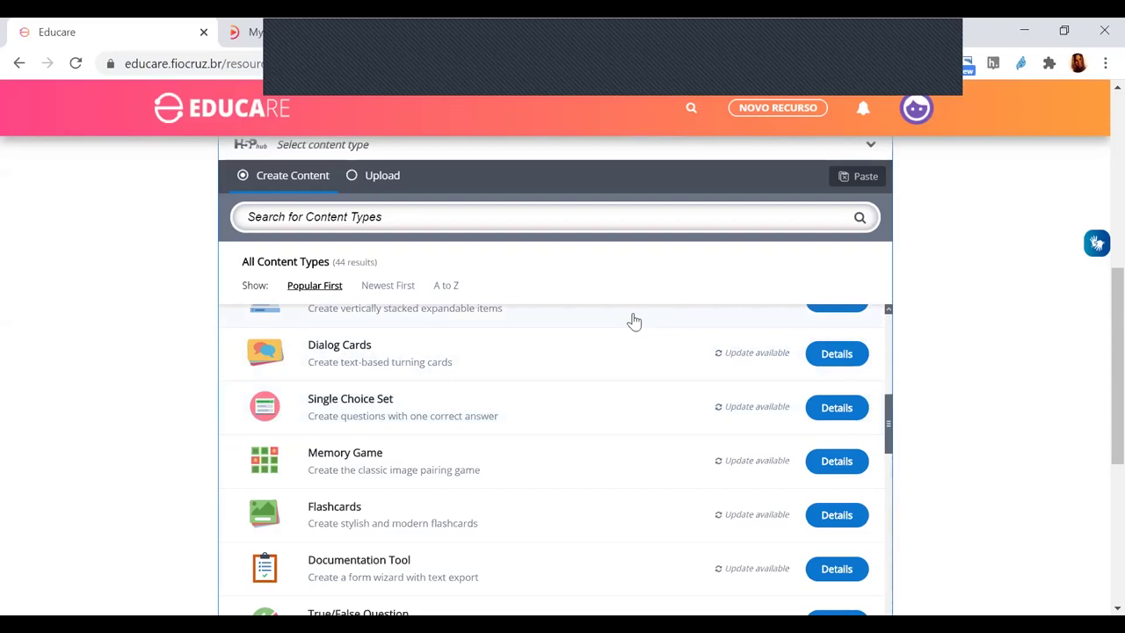
pyautogui.scroll(5, 711, 387)
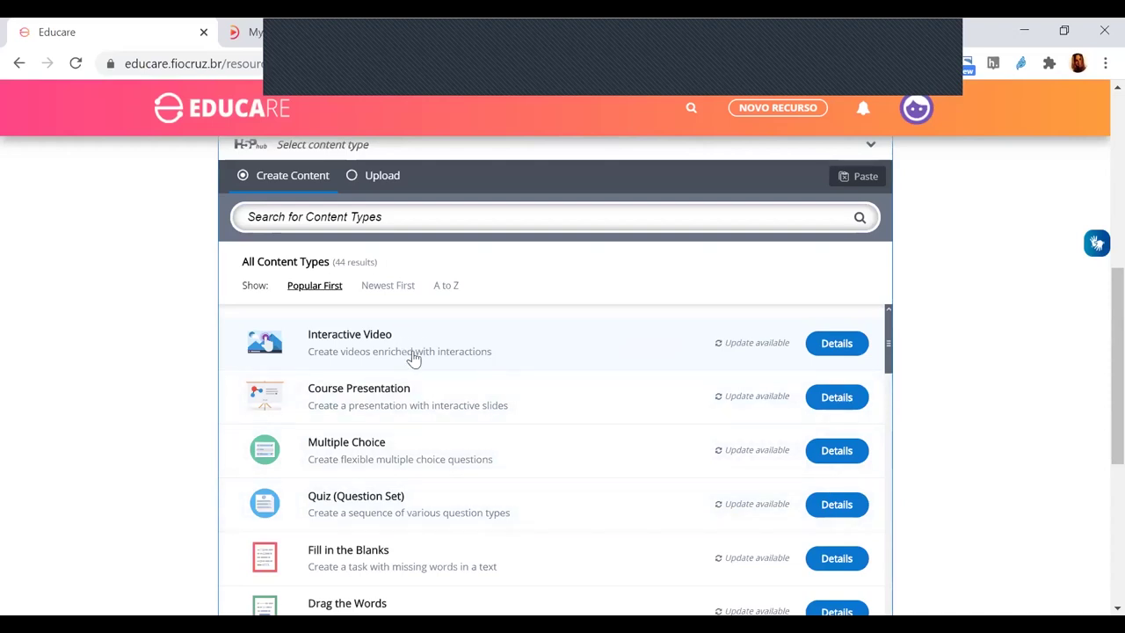
pyautogui.scroll(-1, 414, 357)
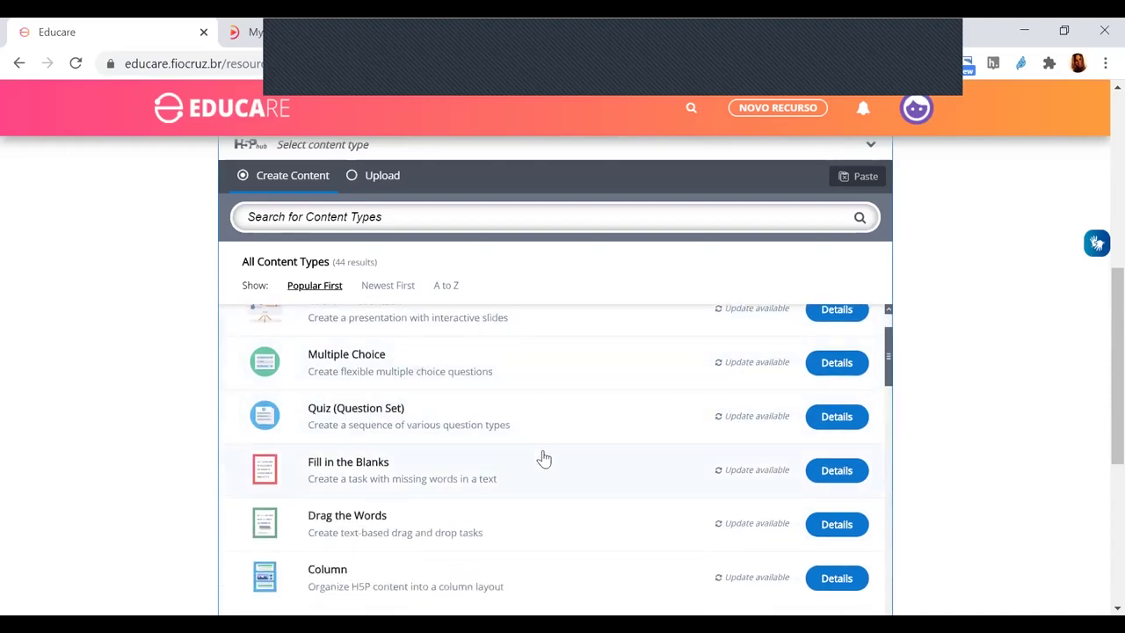
pyautogui.scroll(-3, 542, 459)
pyautogui.scroll(-1, 519, 383)
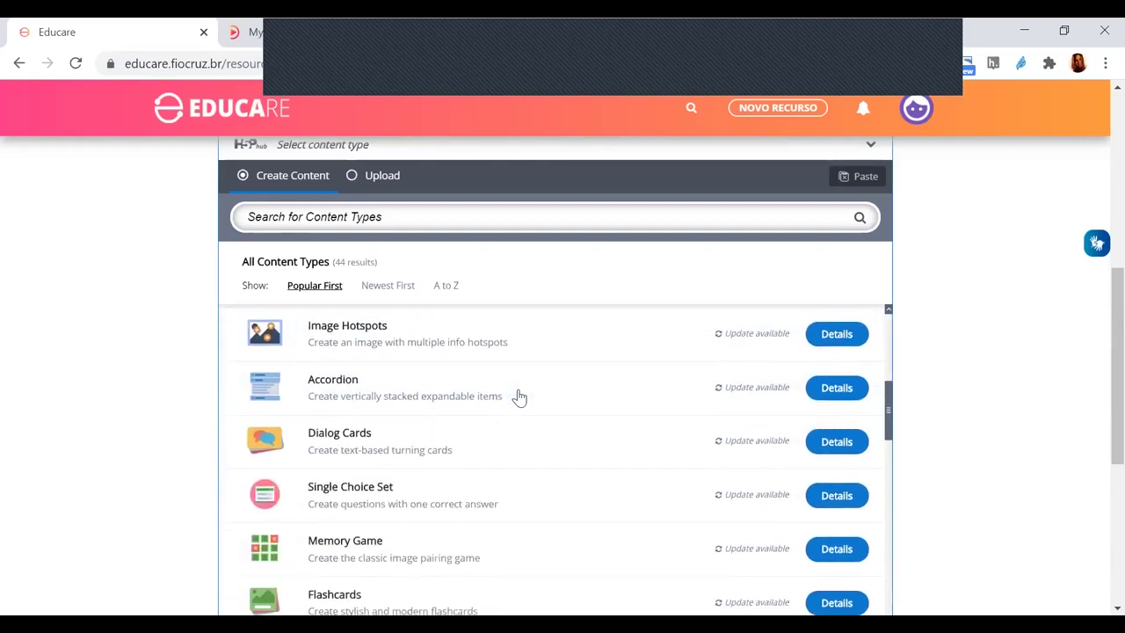
pyautogui.click(372, 497)
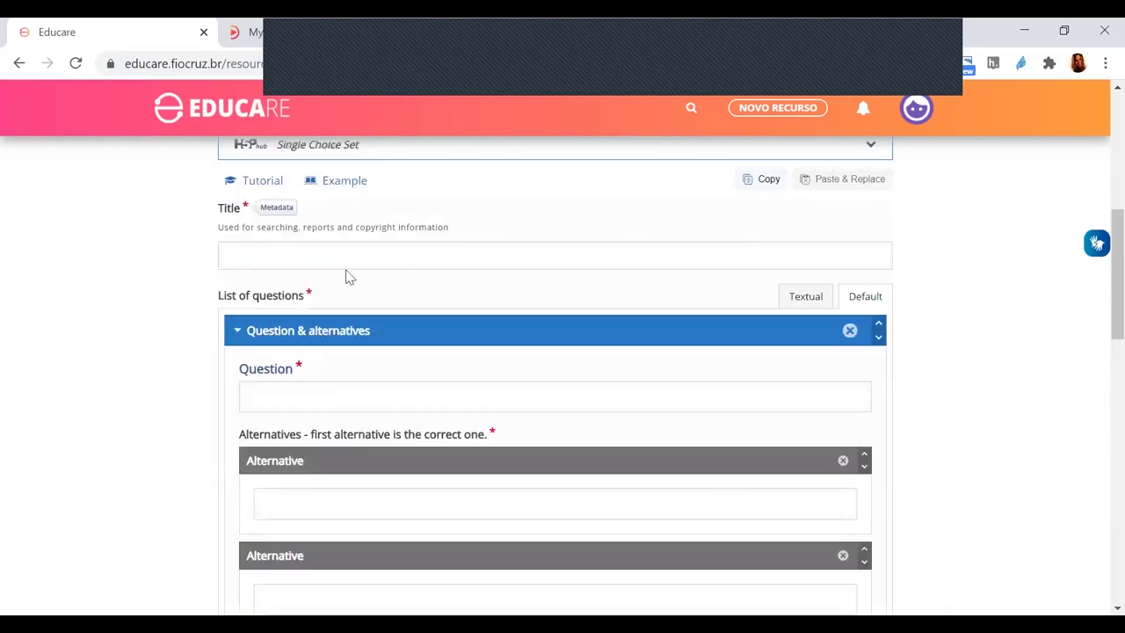
# - Title the set 'Coronavírus: Conheça mais' and paste the breathing-difficulty question
pyautogui.click(285, 261)
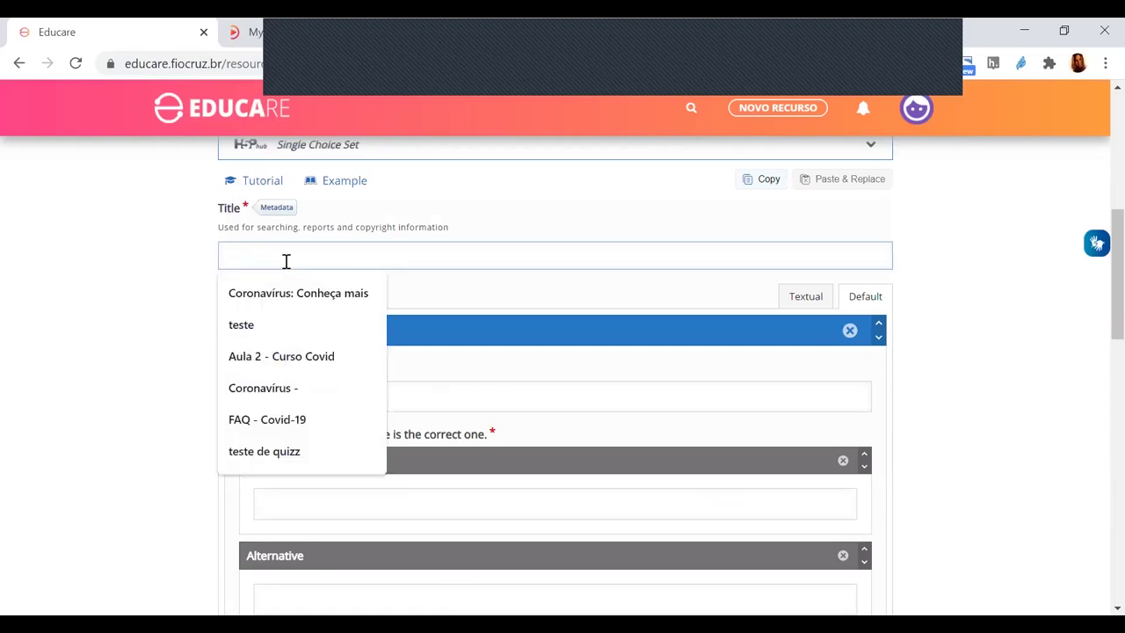
pyautogui.click(272, 290)
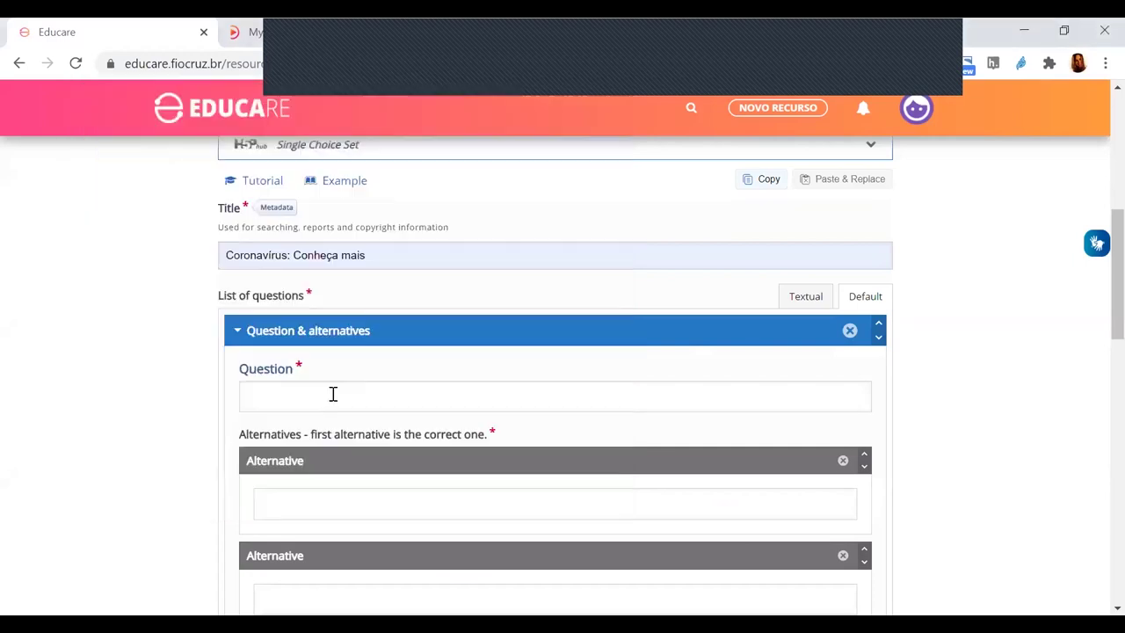
pyautogui.click(331, 395)
pyautogui.write('Pacientes com dificuldade respiratória ou hipoxemia (SatO2<92%) devem')
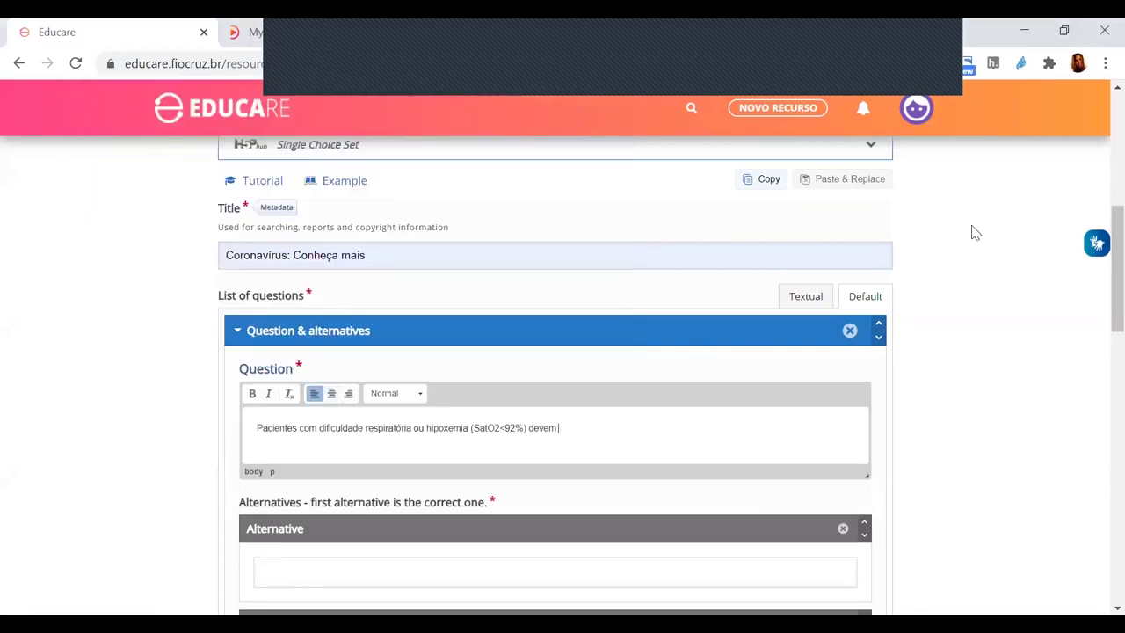
# - Add a third alternative and paste 'Iniciar oxigenioterapia suplementar' as the first, correct answer
pyautogui.scroll(-2, 929, 472)
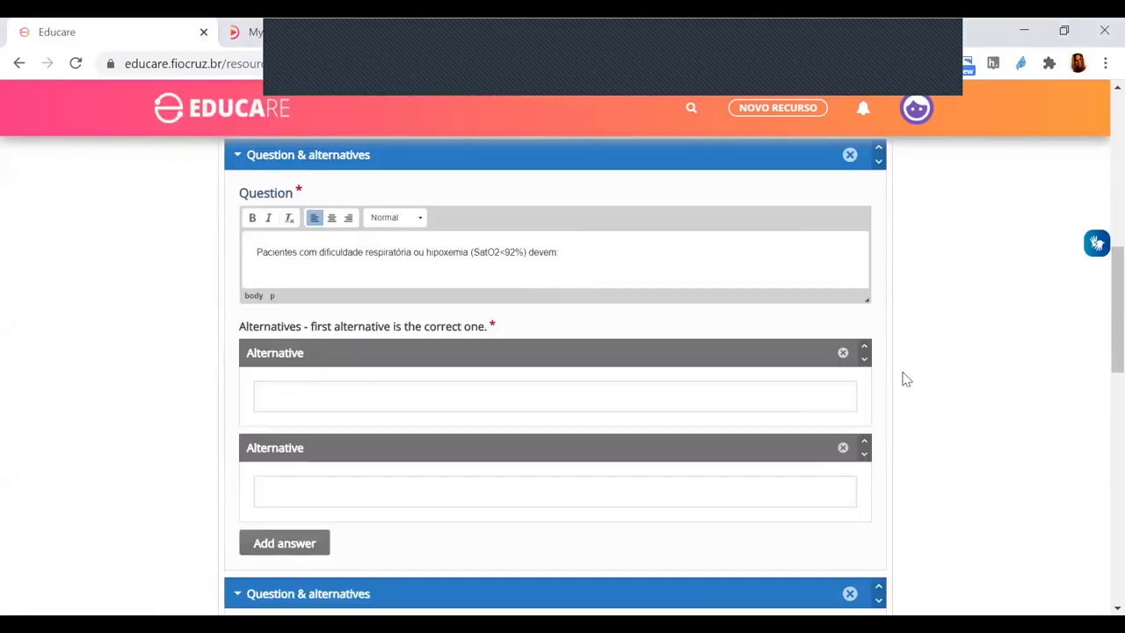
pyautogui.click(264, 544)
pyautogui.scroll(-1, 527, 475)
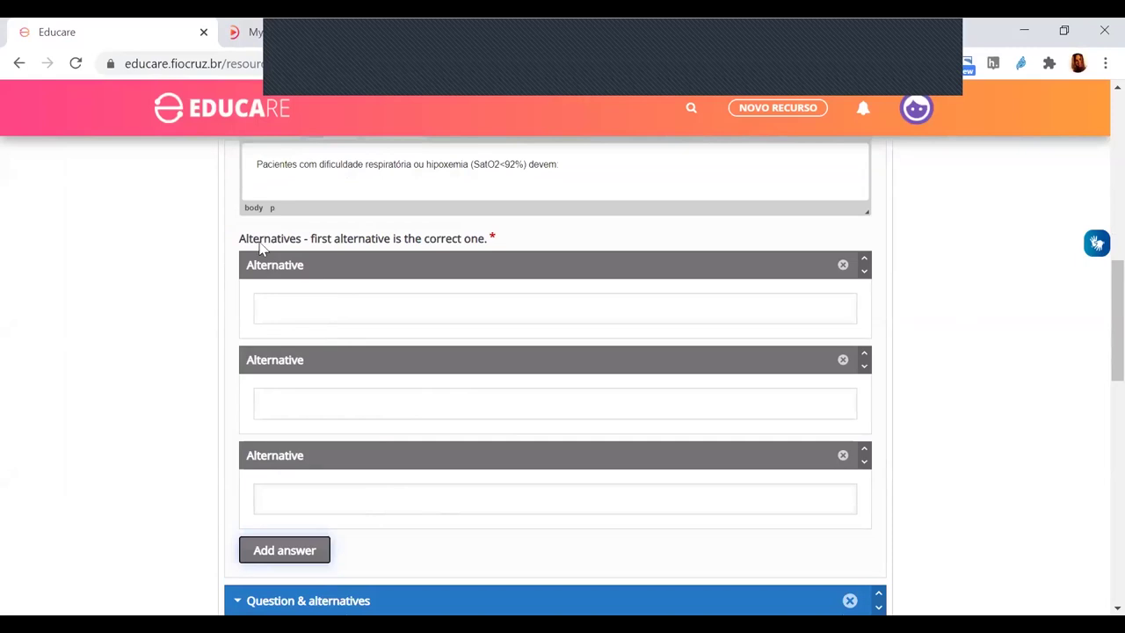
pyautogui.moveTo(244, 244); pyautogui.dragTo(508, 242)
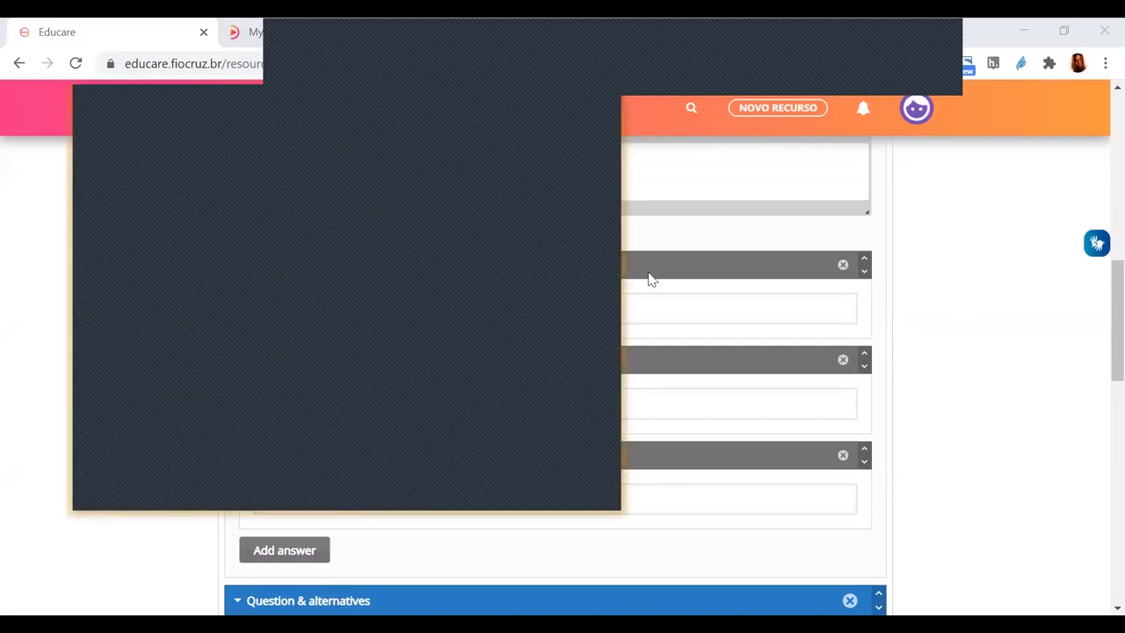
pyautogui.click(445, 309)
pyautogui.write('Iniciar oxigenioterapia suplementar')
# - Paste 'Ser reavaliados de 30 em 30 minutos' and 'Ser enviados diretamente a uma UTI' as the other alternatives
pyautogui.click(520, 430)
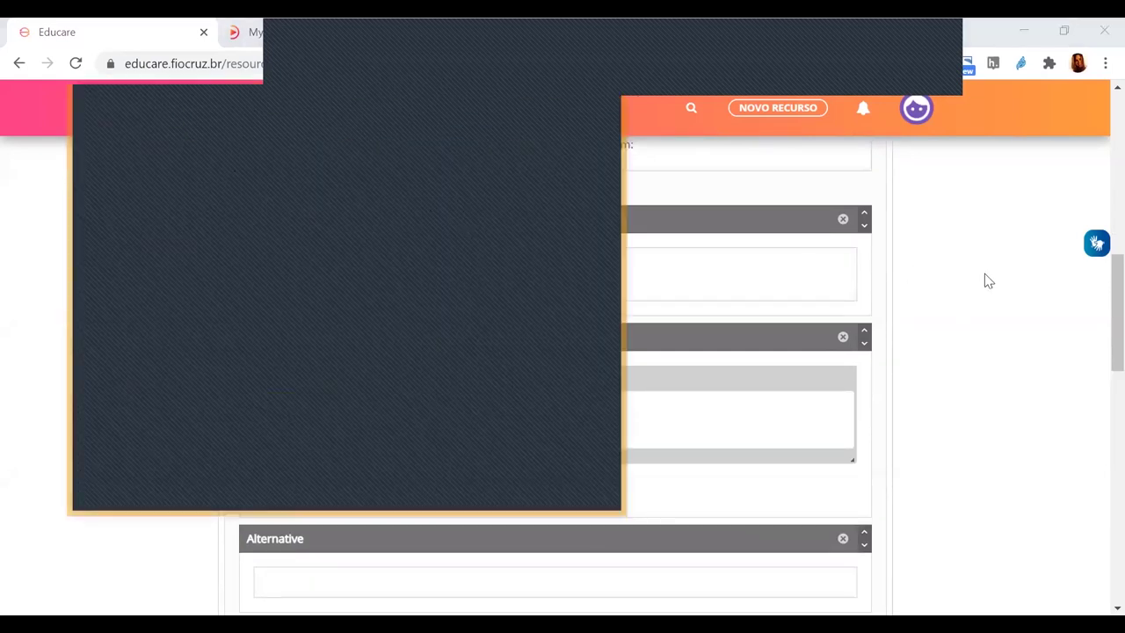
pyautogui.click(302, 412)
pyautogui.write('Ser reavaliados de 30 em 30 minutos')
pyautogui.scroll(-1, 527, 417)
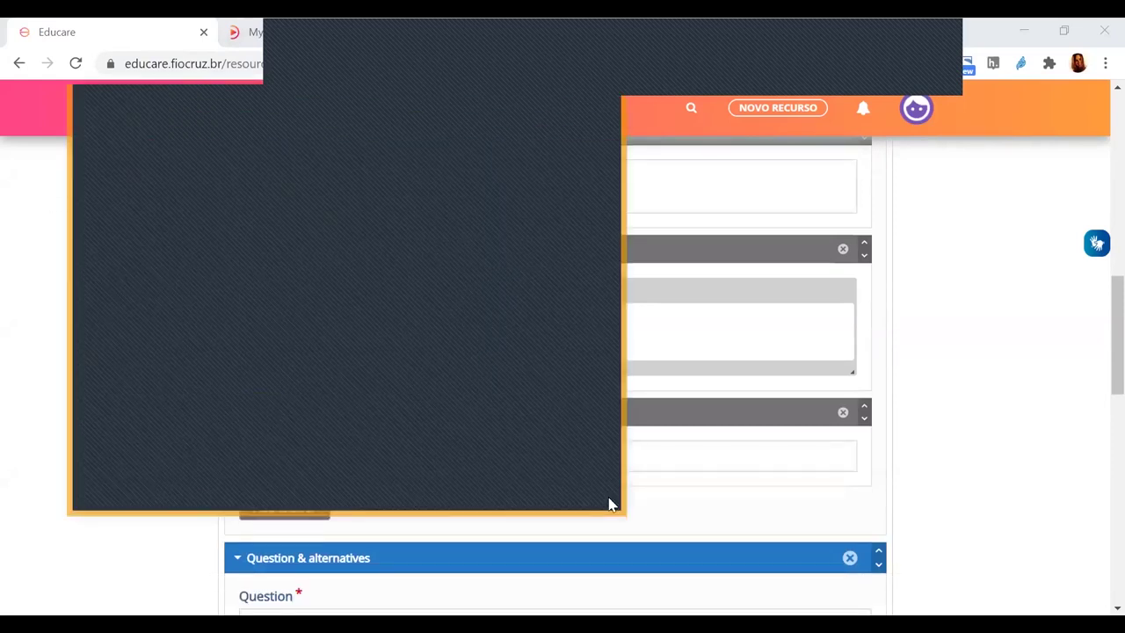
pyautogui.click(741, 459)
pyautogui.write('Ser enviados diretamente a uma UTI')
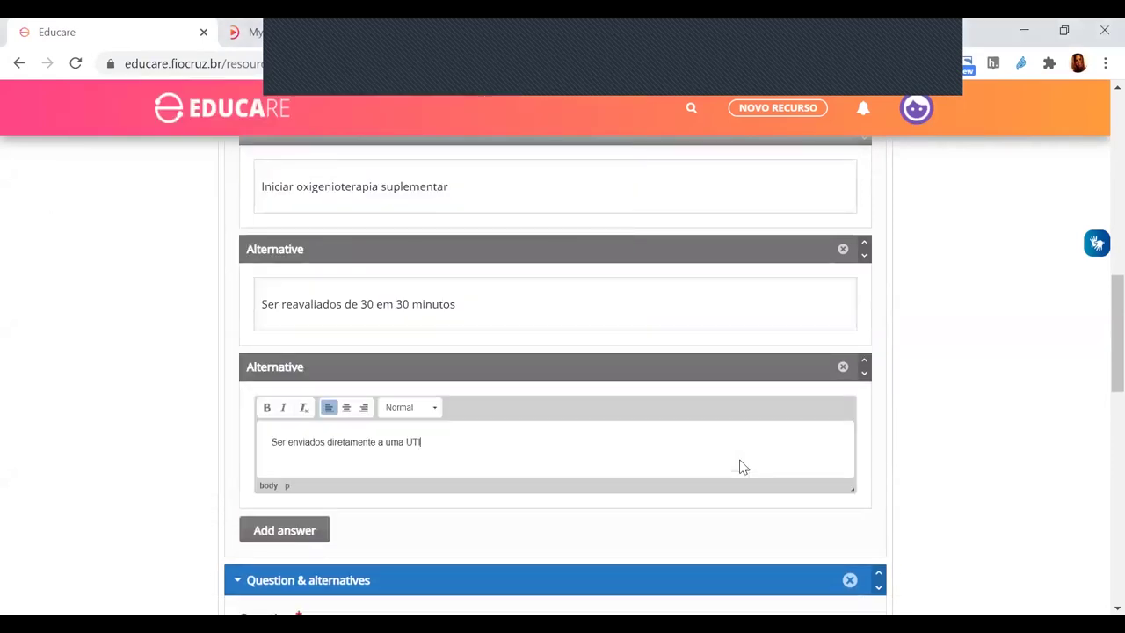
pyautogui.scroll(1, 1015, 410)
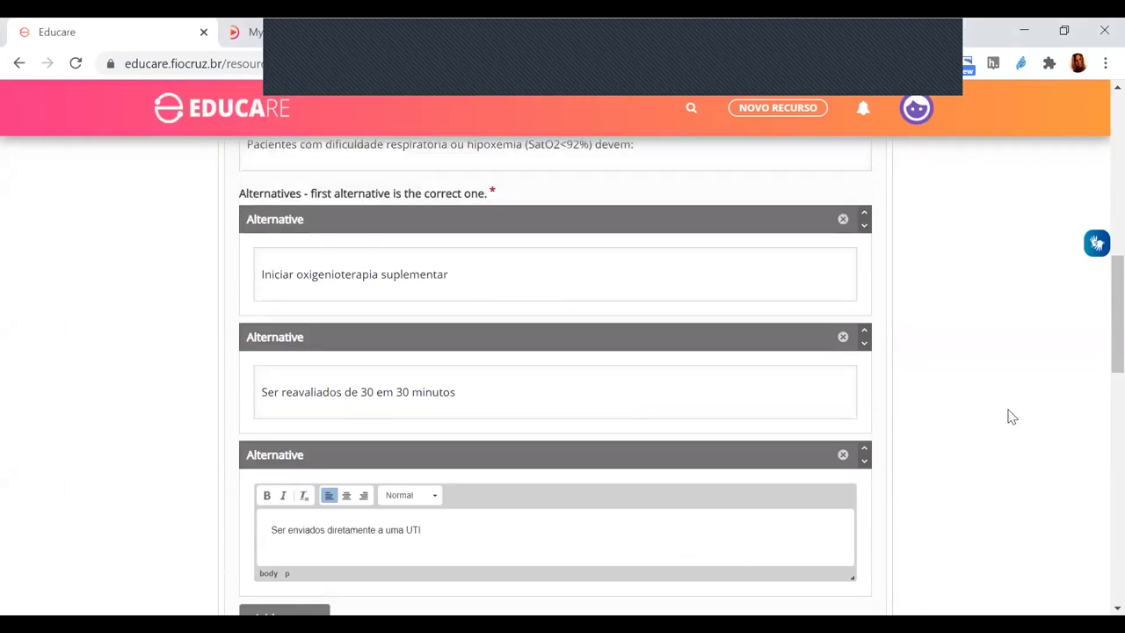
pyautogui.scroll(-5, 1011, 413)
pyautogui.scroll(-4, 1006, 419)
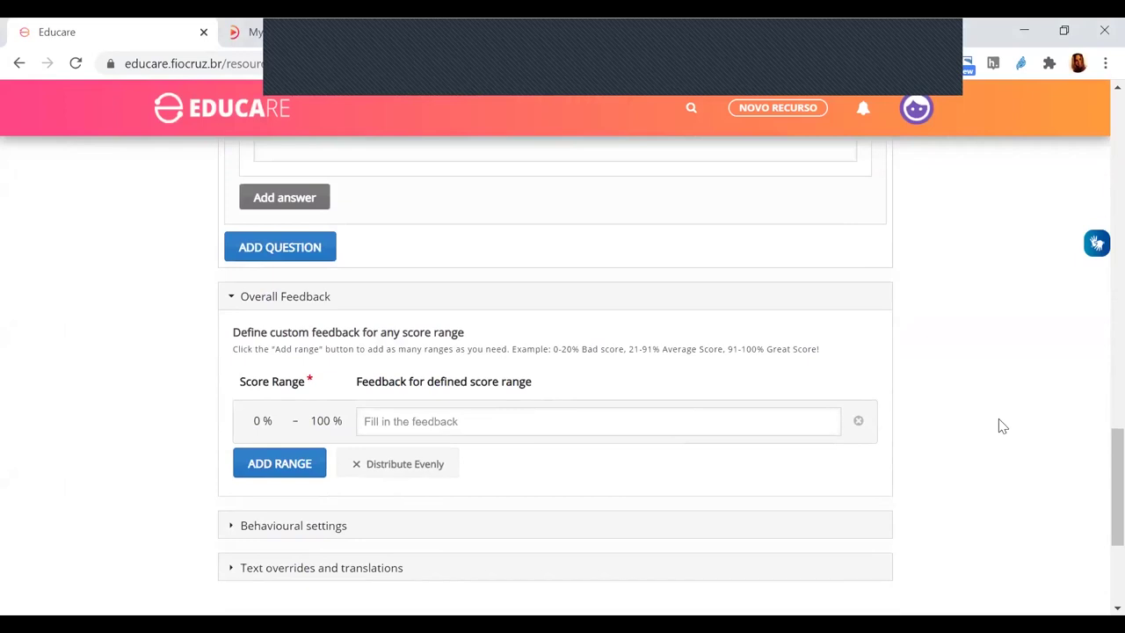
pyautogui.scroll(-1, 999, 422)
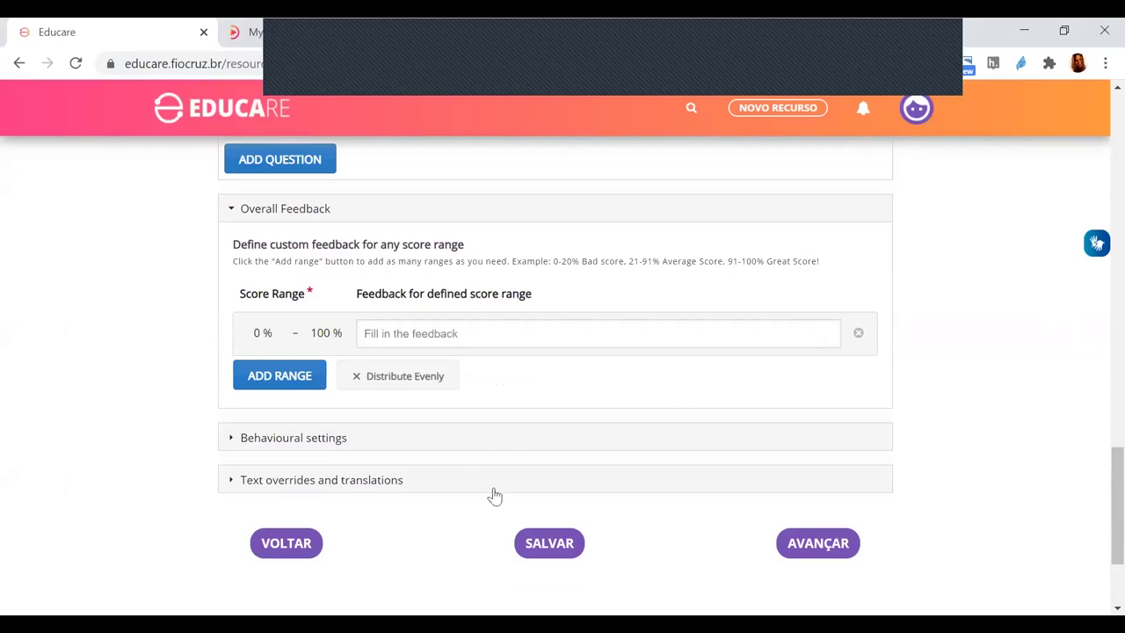
# - Submit the H5P content, enter title 'Estudo de' and description 'asdfasdfasdfasdf', and continue
pyautogui.click(800, 545)
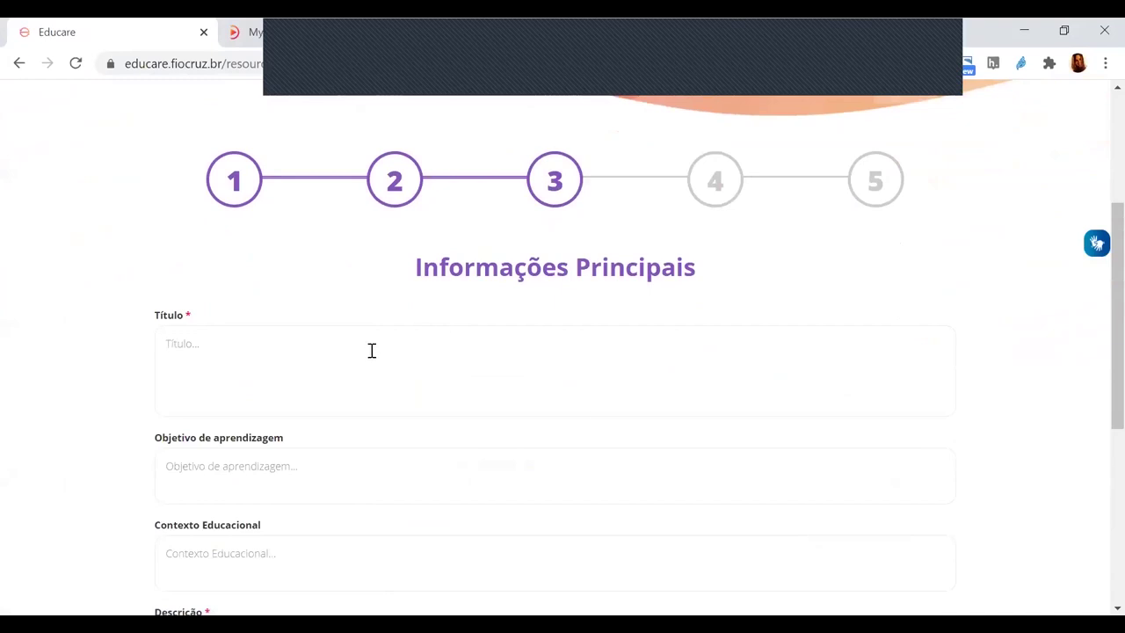
pyautogui.click(372, 350)
pyautogui.write('Estudo de')
pyautogui.scroll(-4, 396, 328)
pyautogui.click(229, 349)
pyautogui.write('asd')
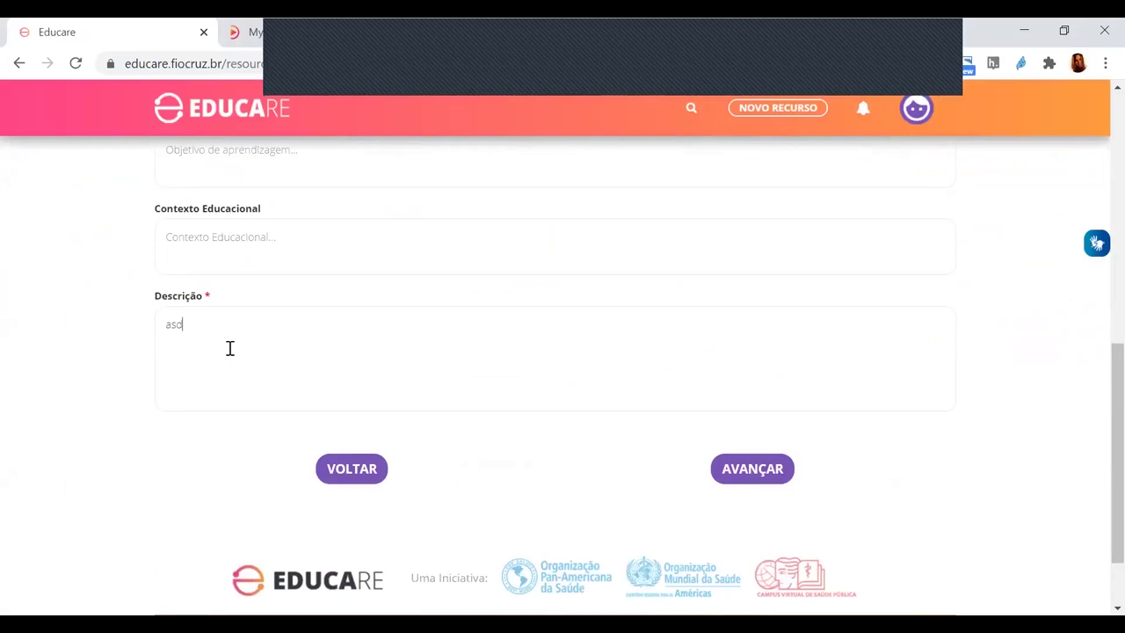
pyautogui.write('fasdfasdfasdf')
pyautogui.click(766, 468)
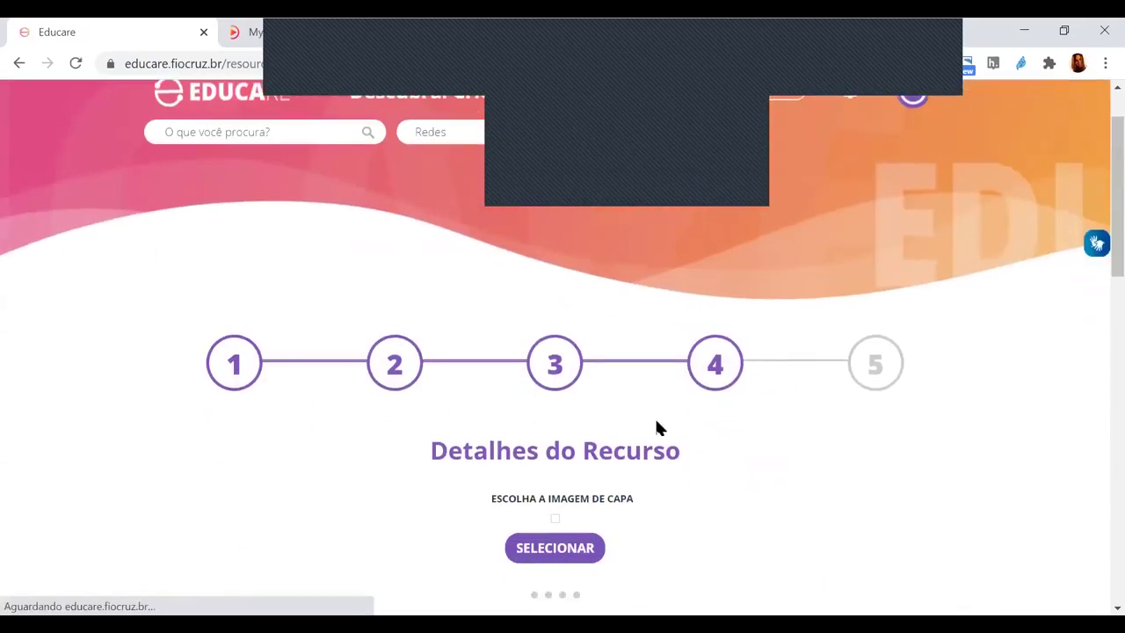
# - Set thematic area Educação em Saúde, level Capacitação/Cursos Livres and content type Exercício
pyautogui.scroll(-2, 658, 427)
pyautogui.click(290, 481)
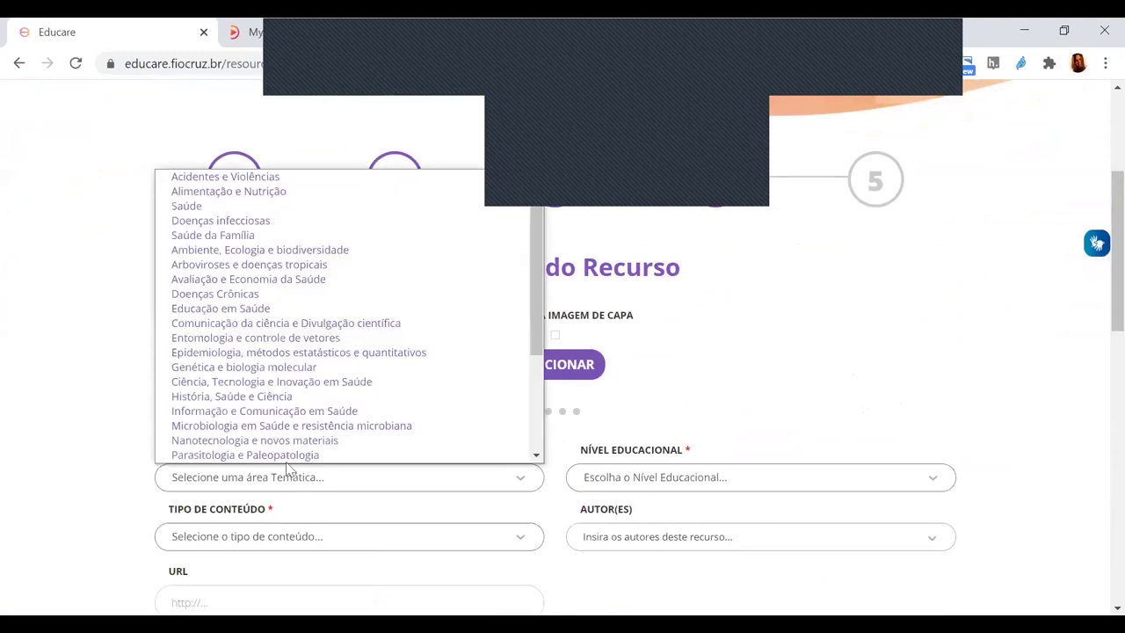
pyautogui.click(261, 309)
pyautogui.click(663, 479)
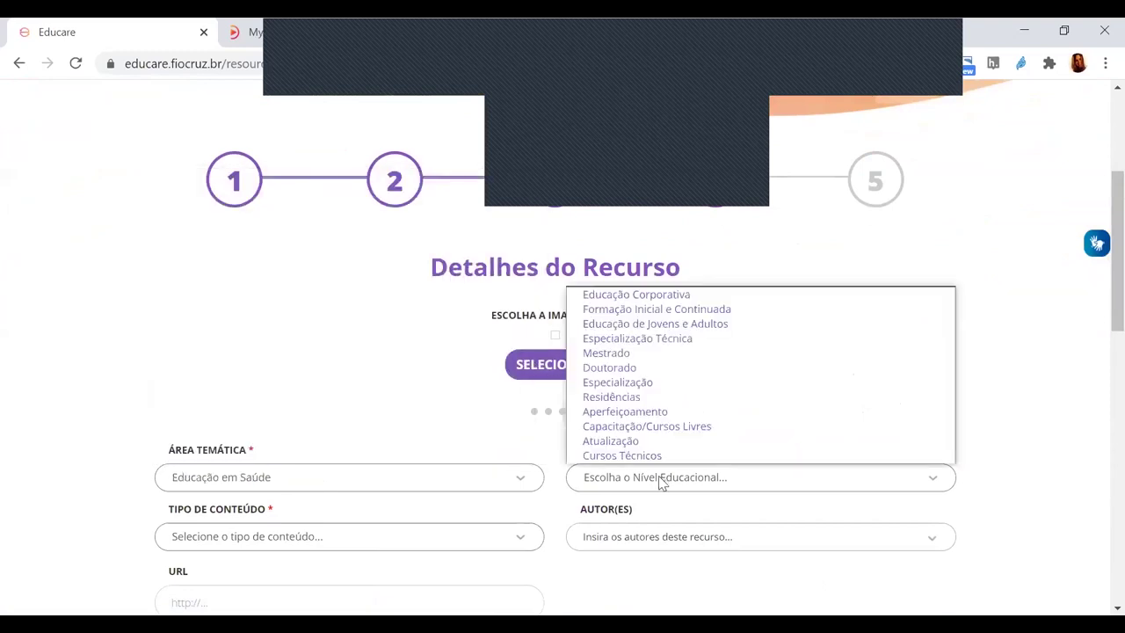
pyautogui.click(627, 426)
pyautogui.click(319, 533)
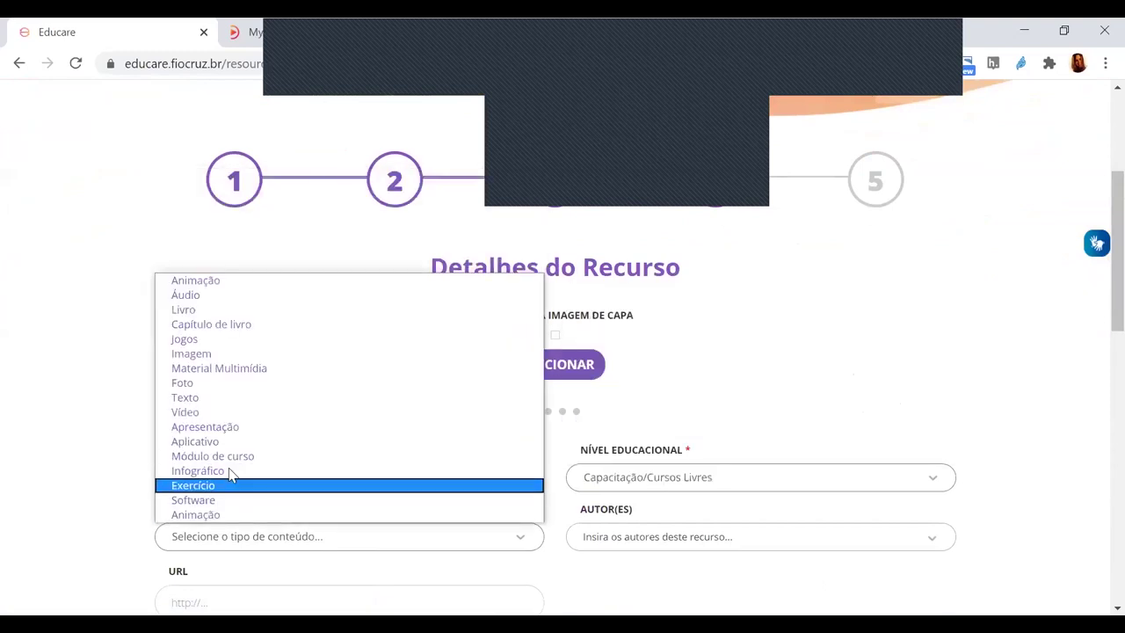
pyautogui.click(230, 484)
# - Search for the author by name and add them as the resource's author
pyautogui.scroll(-1, 230, 475)
pyautogui.click(597, 485)
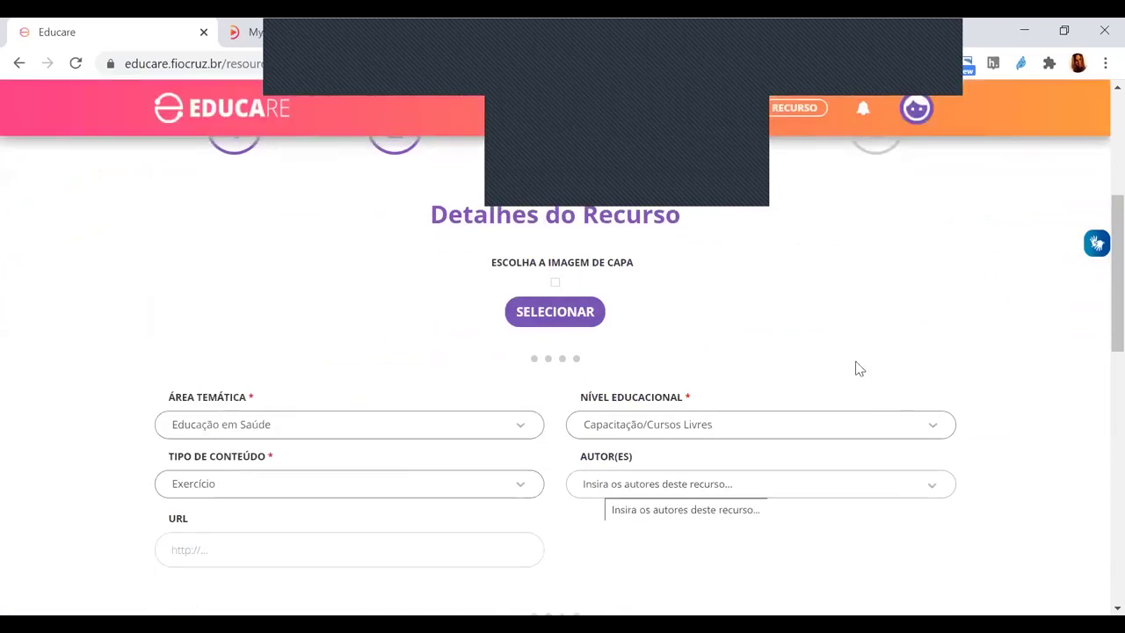
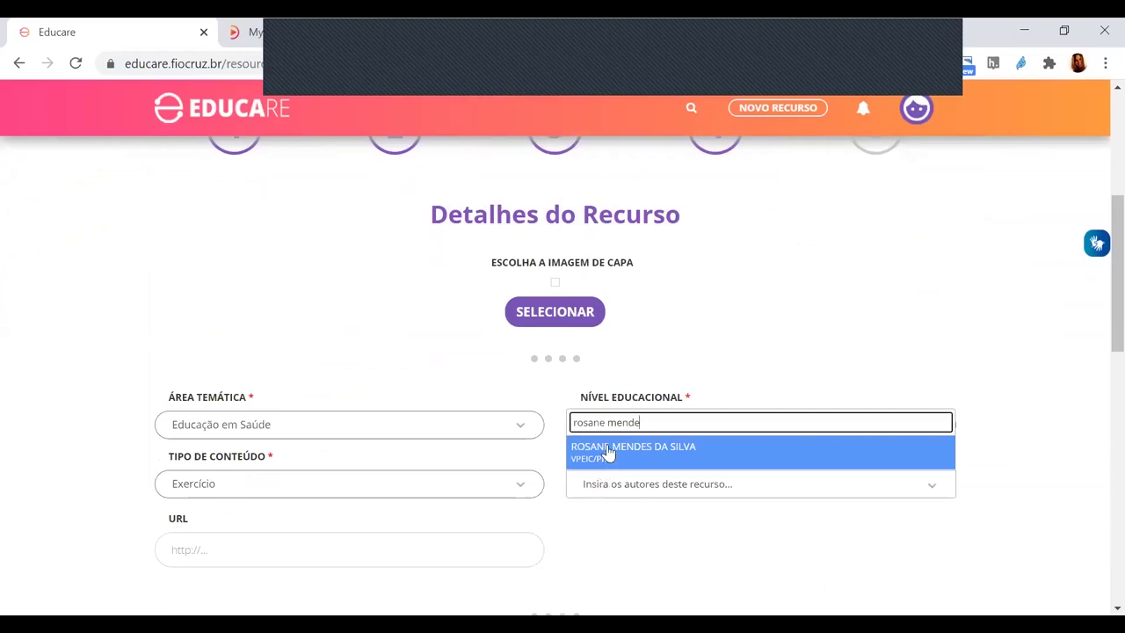
pyautogui.click(607, 451)
# - Set the community to Presidência Fiocruz and the publication date to 2020/07/13
pyautogui.scroll(-5, 674, 487)
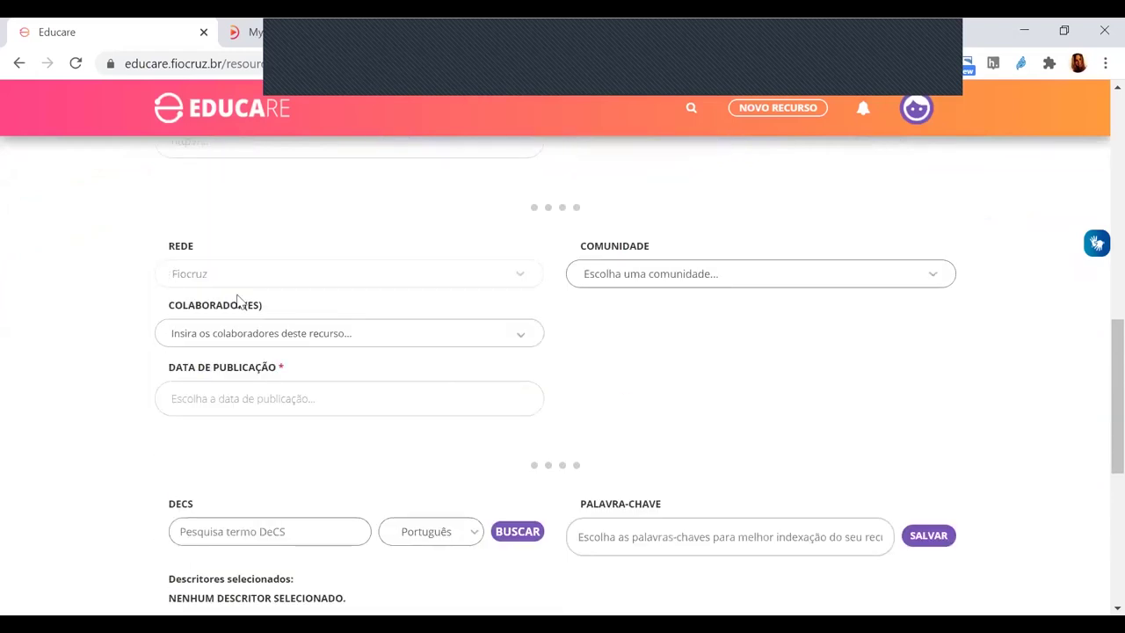
pyautogui.click(668, 279)
pyautogui.scroll(-2, 879, 413)
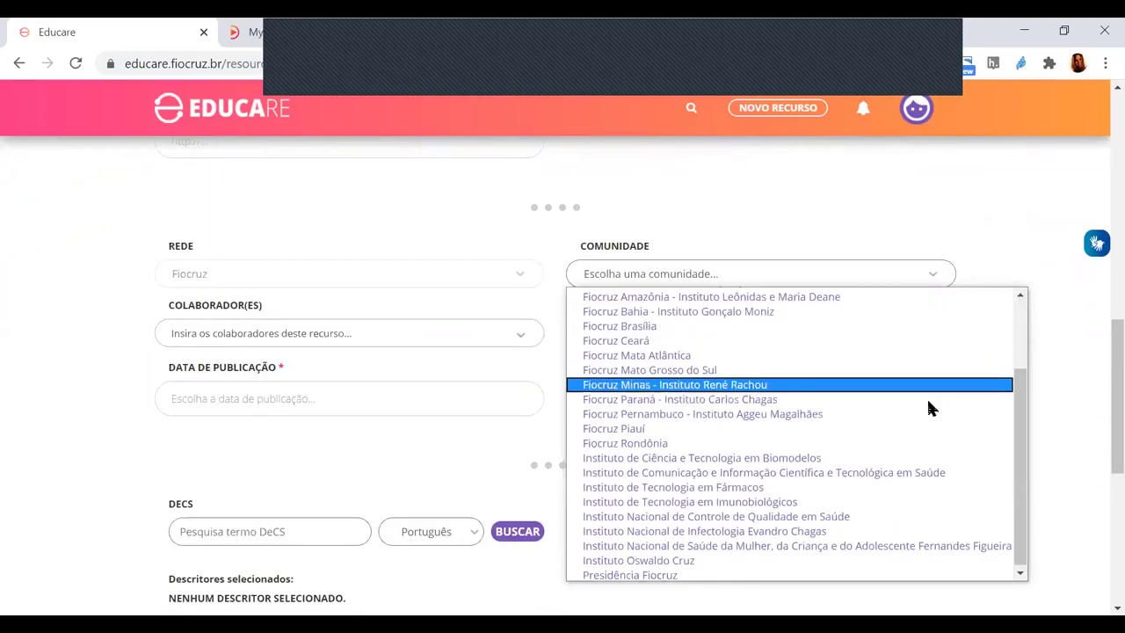
pyautogui.click(633, 574)
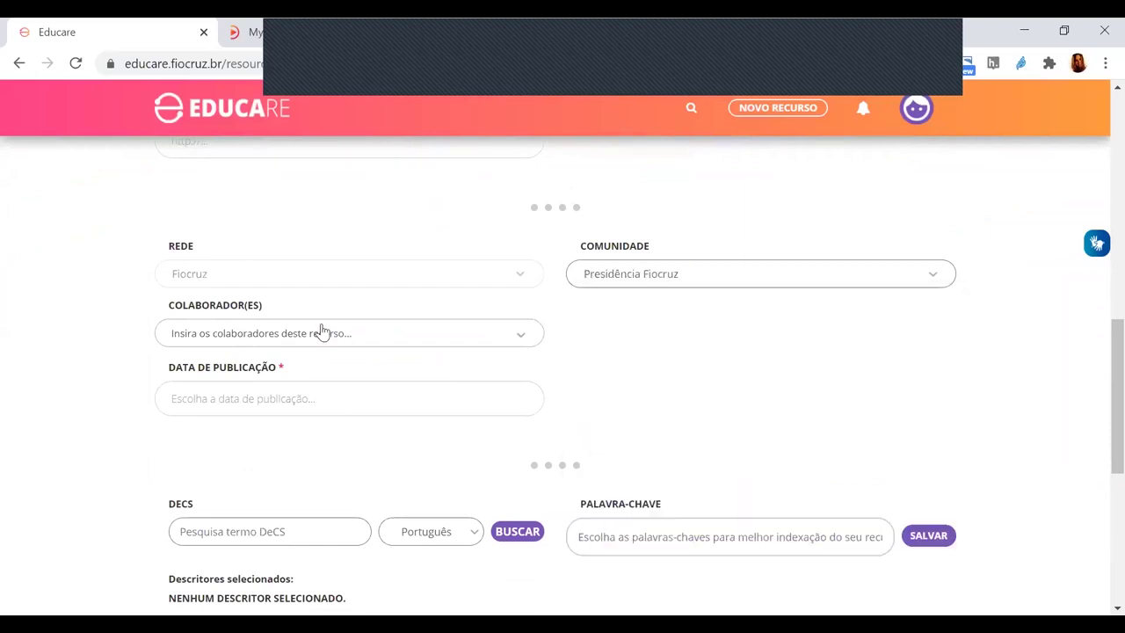
pyautogui.click(284, 398)
pyautogui.click(200, 508)
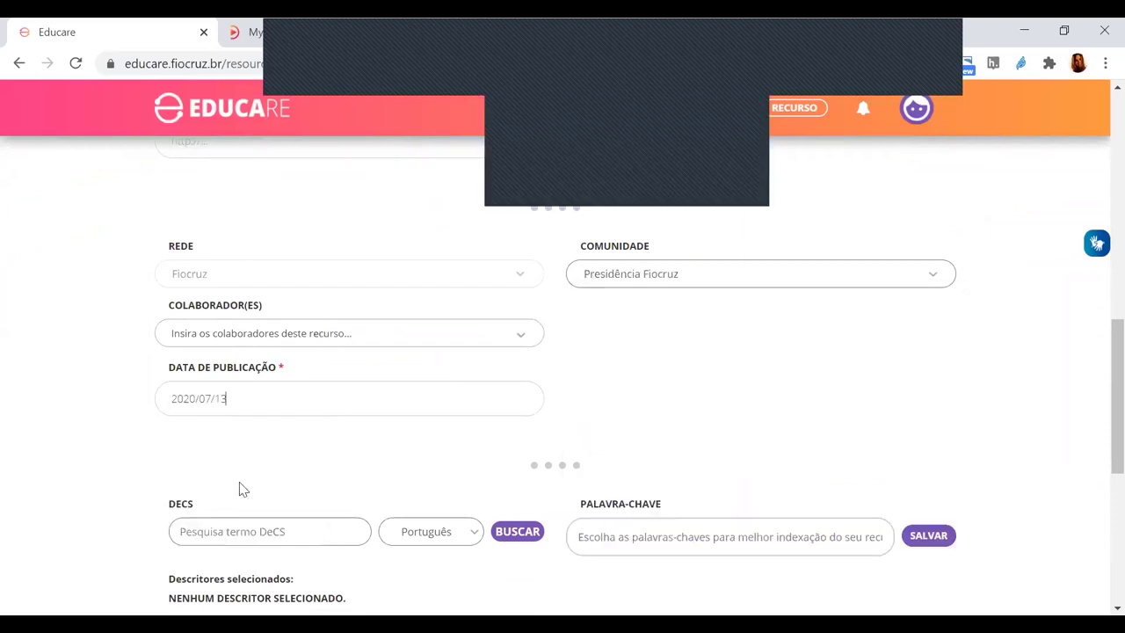
# - Search DeCS for 'dengue' and add the Dengue descriptor
pyautogui.click(274, 534)
pyautogui.write('deng')
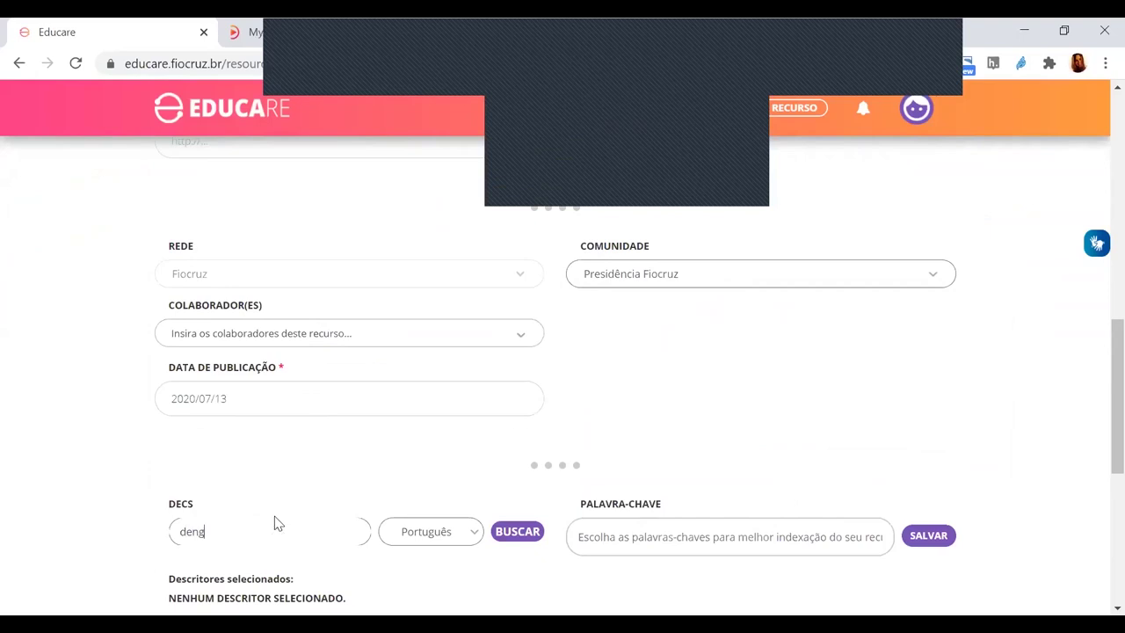
pyautogui.write('ue')
pyautogui.press('Return')
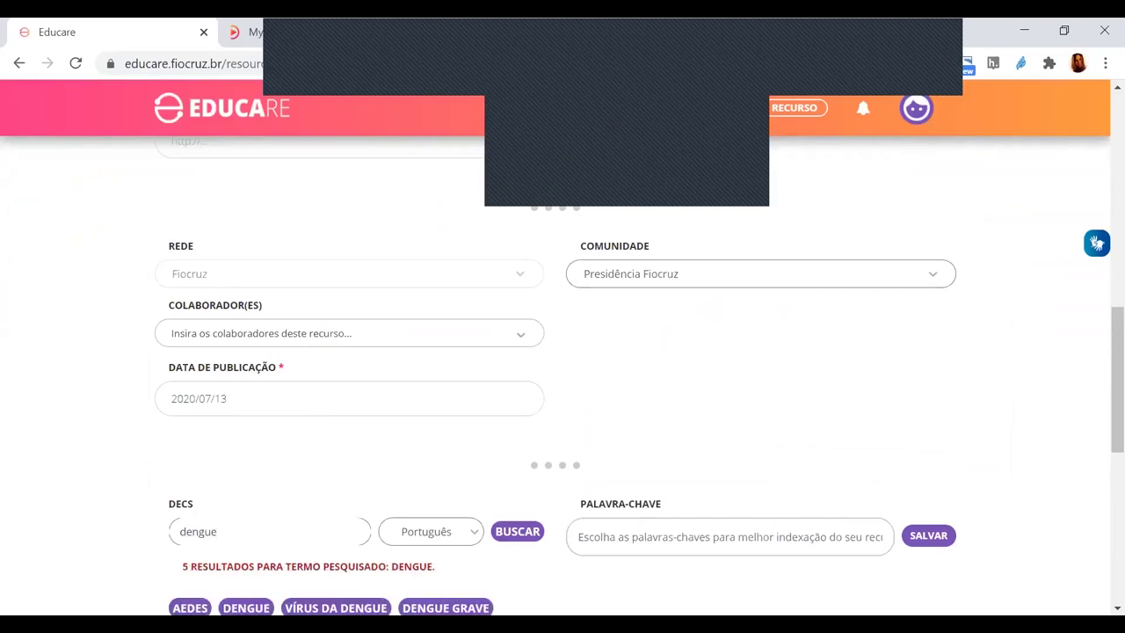
pyautogui.click(246, 607)
pyautogui.scroll(-3, 352, 491)
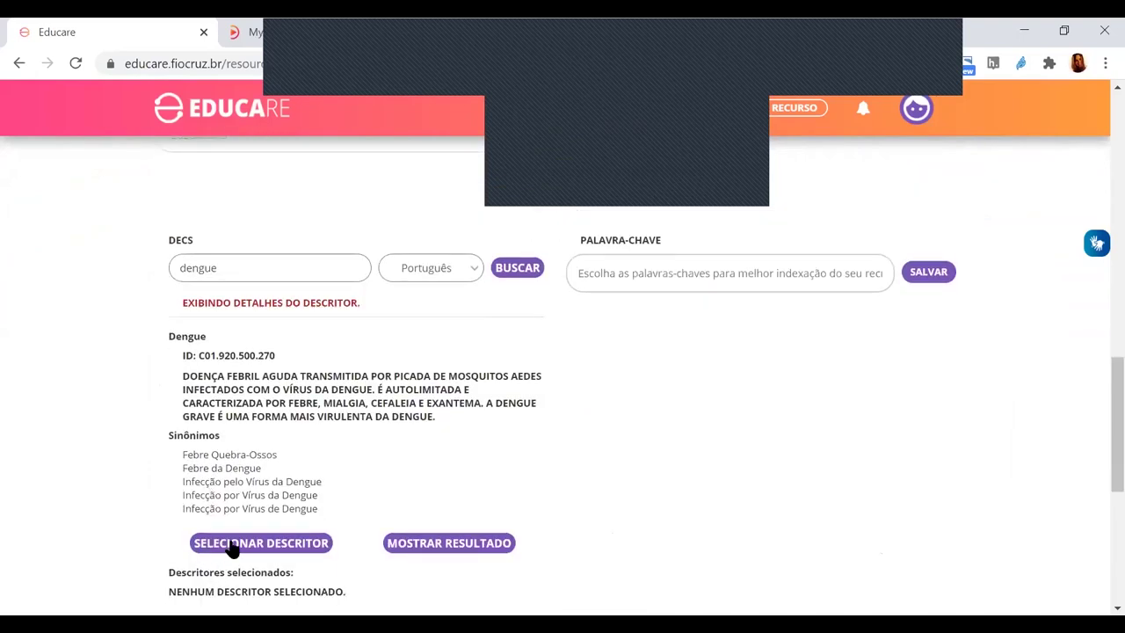
pyautogui.click(232, 545)
# - Set country of origin to Brasil and terms of use to Termo de Cessão Fiocruz, then advance
pyautogui.scroll(-4, 741, 369)
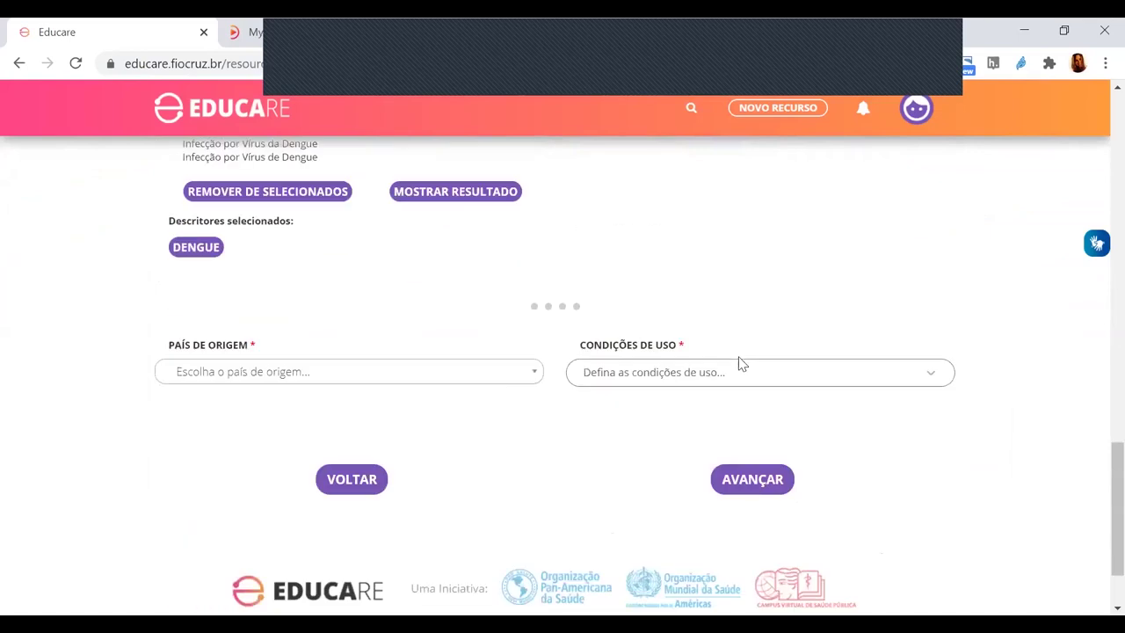
pyautogui.click(404, 373)
pyautogui.write('br')
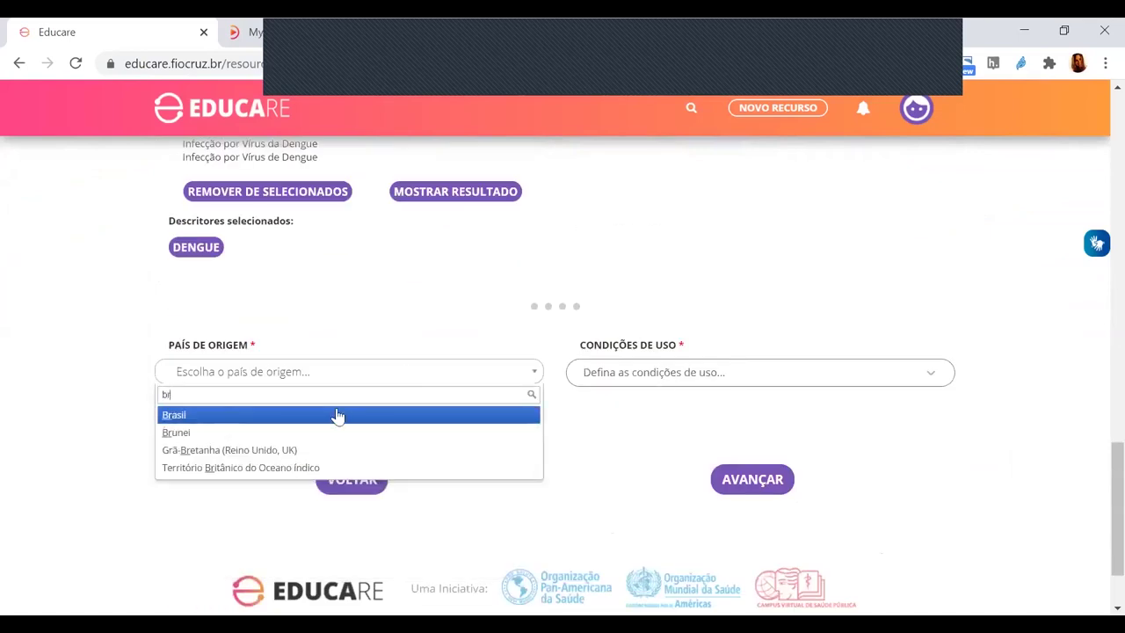
pyautogui.click(209, 416)
pyautogui.click(670, 377)
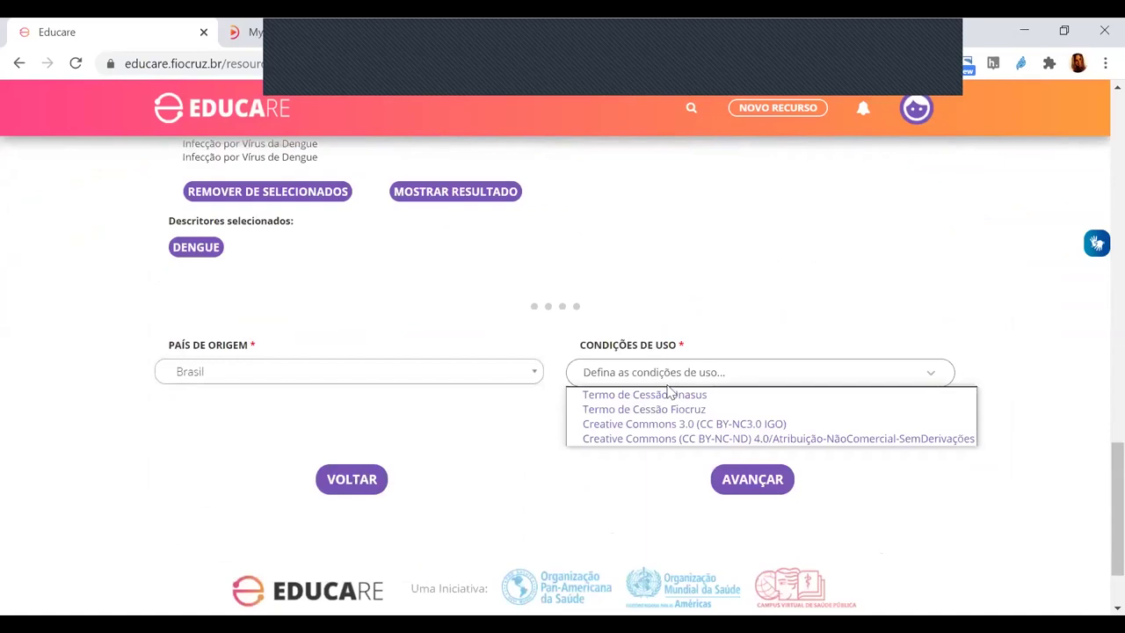
pyautogui.click(665, 407)
pyautogui.click(752, 479)
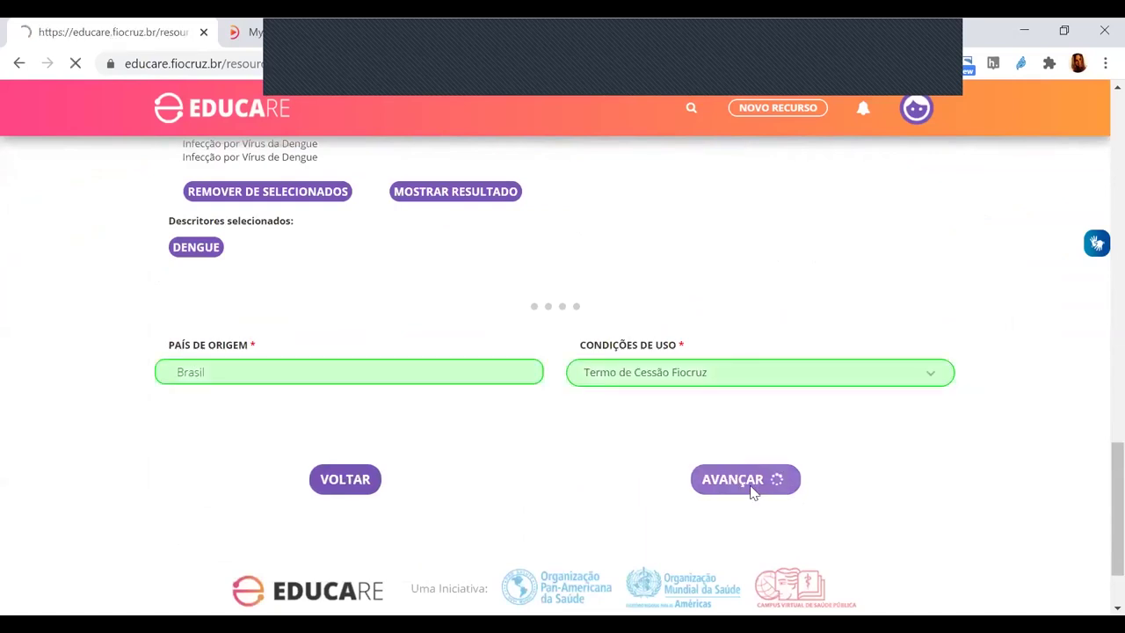
pyautogui.scroll(-2, 751, 486)
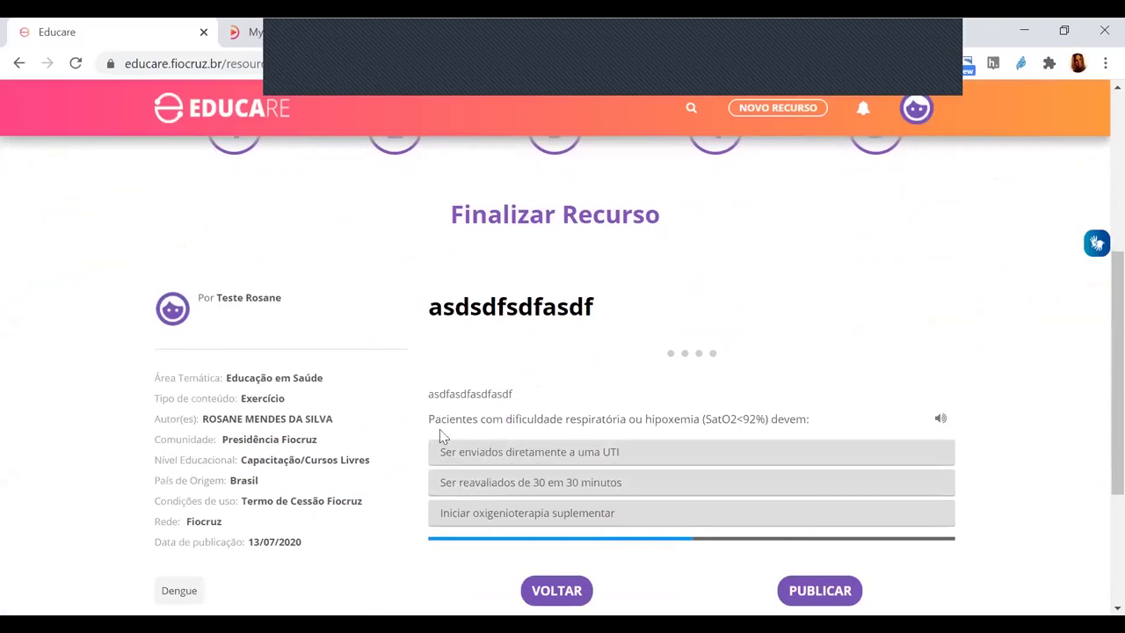
# - Answer the preview quiz with the first option, retry, then choose 'Iniciar oxigenioterapia suplementar' for 1/1
pyautogui.tripleClick(795, 416)
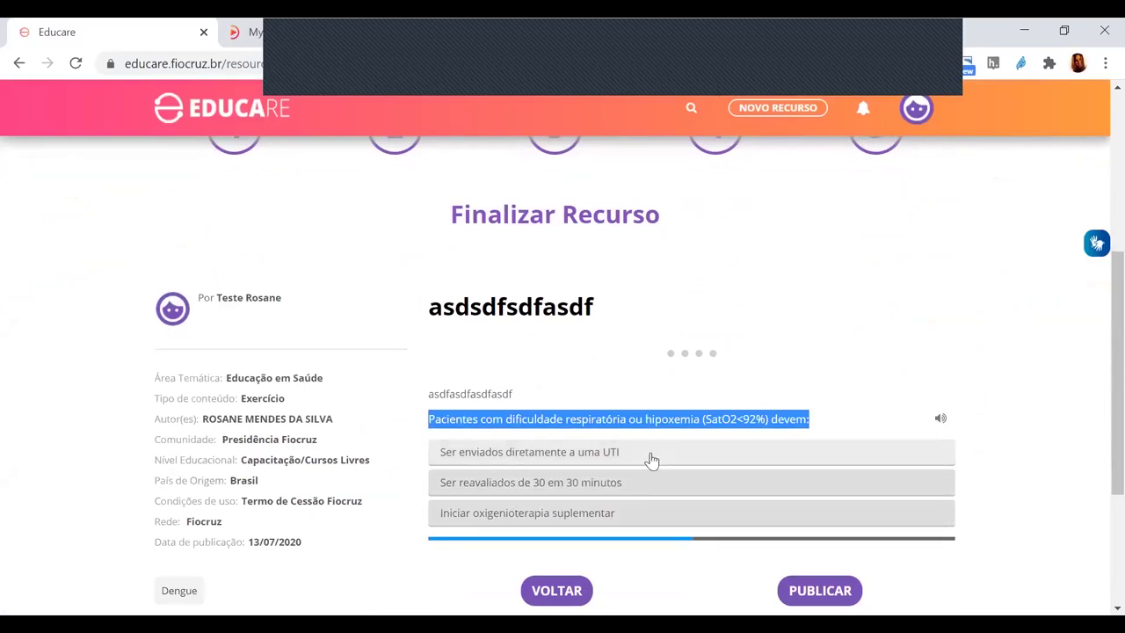
pyautogui.click(802, 456)
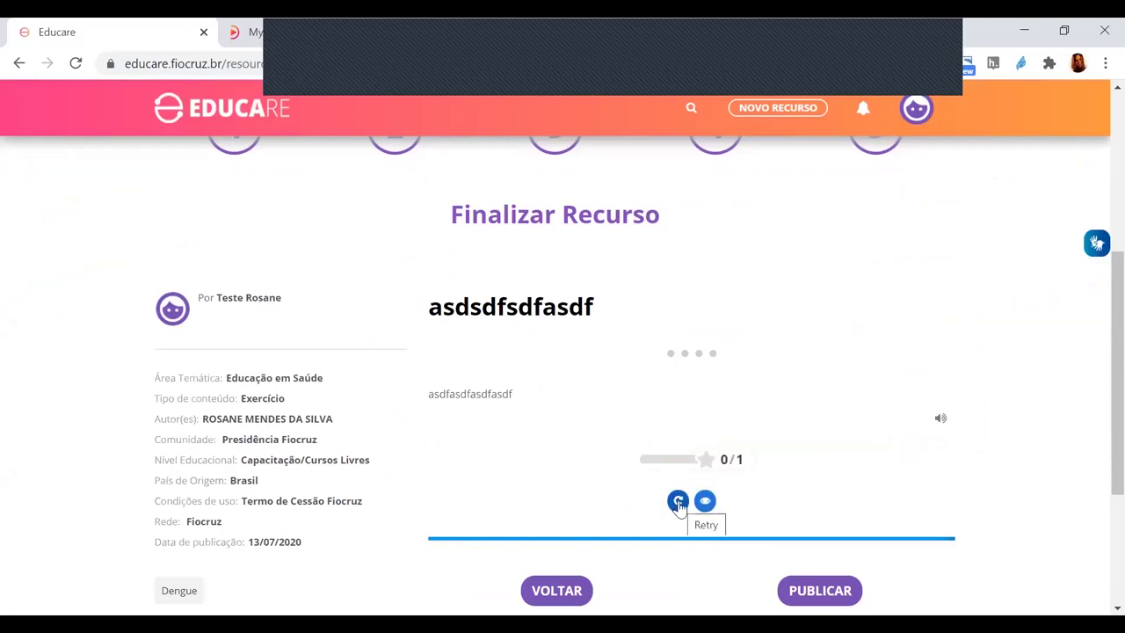
pyautogui.click(677, 502)
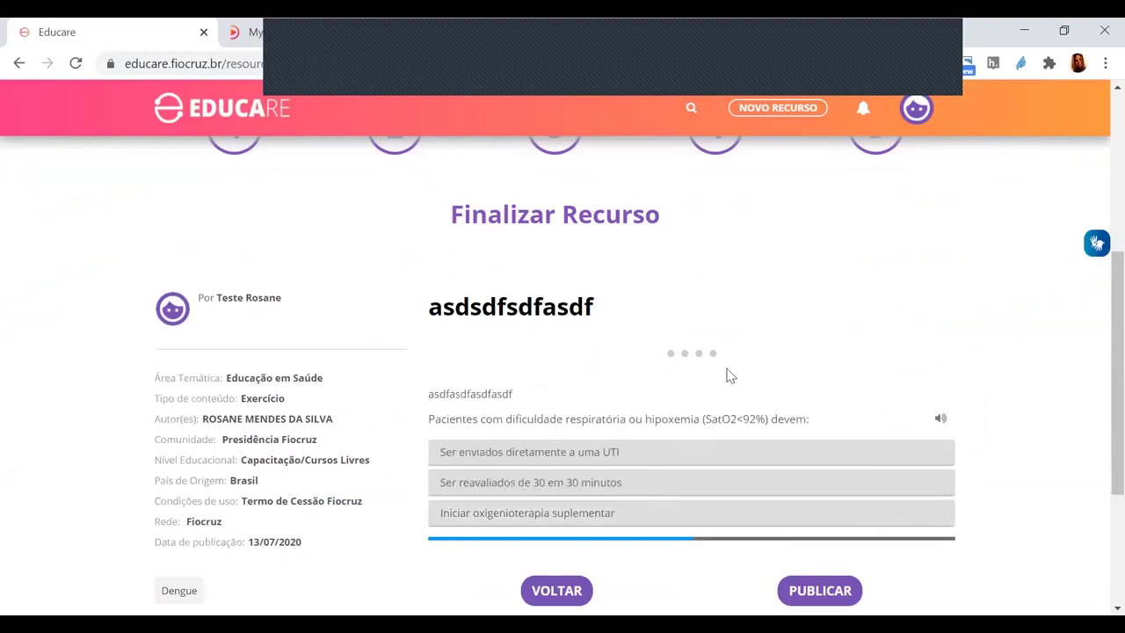
pyautogui.click(532, 519)
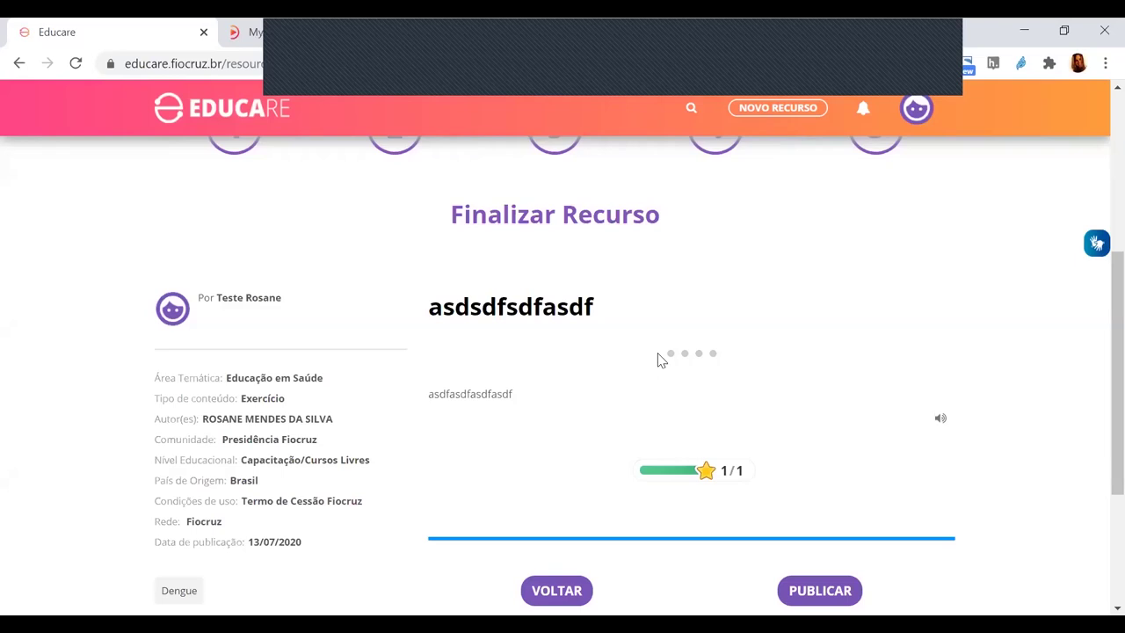
pyautogui.scroll(-2, 372, 421)
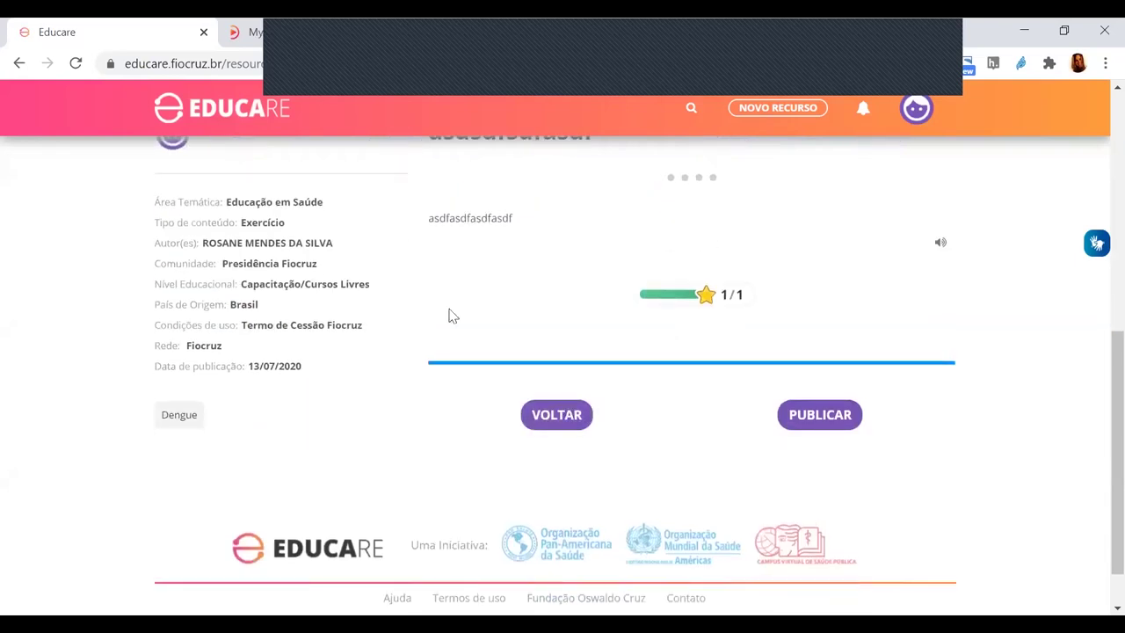
pyautogui.scroll(6, 457, 312)
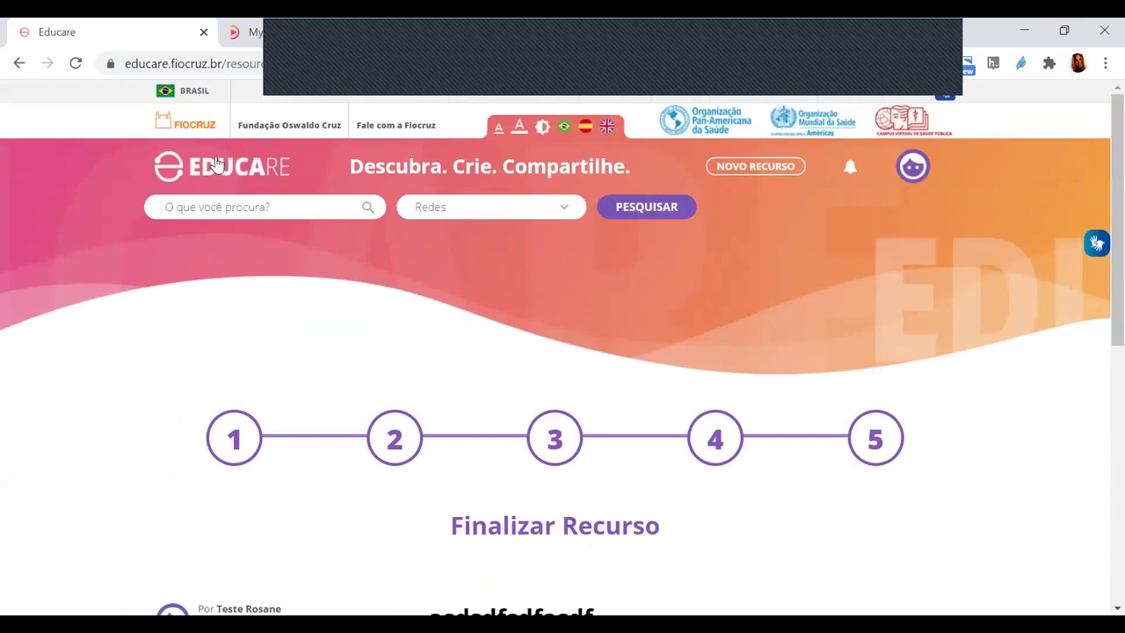
# - Return to the Educare home page and open the Caso clínico Rafaela resource
pyautogui.click(216, 165)
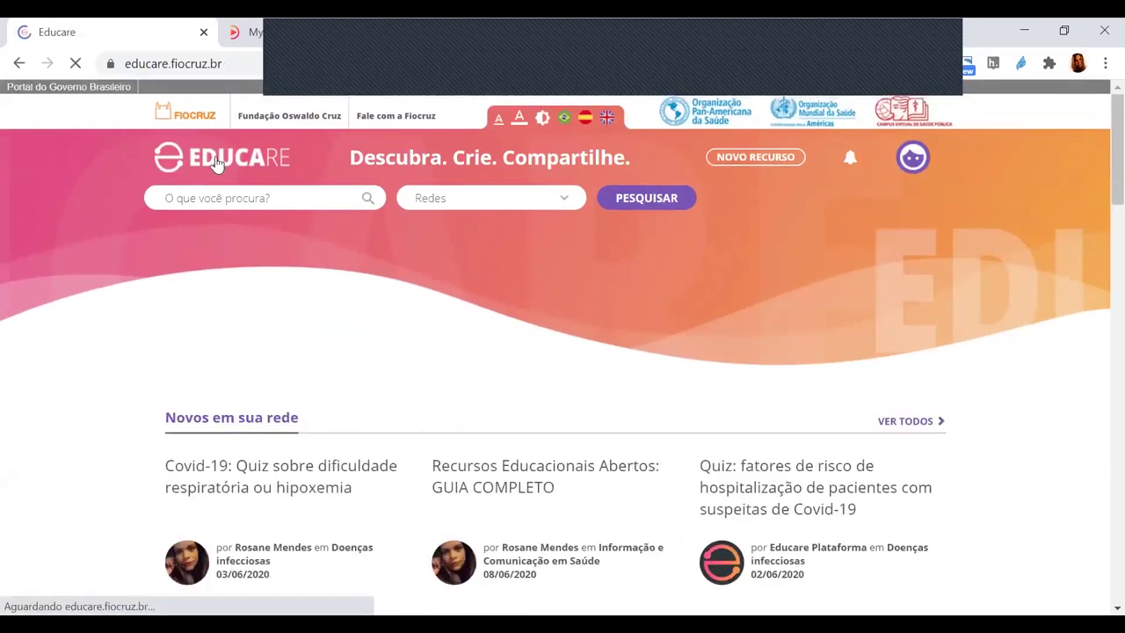
pyautogui.scroll(-2, 674, 325)
pyautogui.scroll(-5, 675, 324)
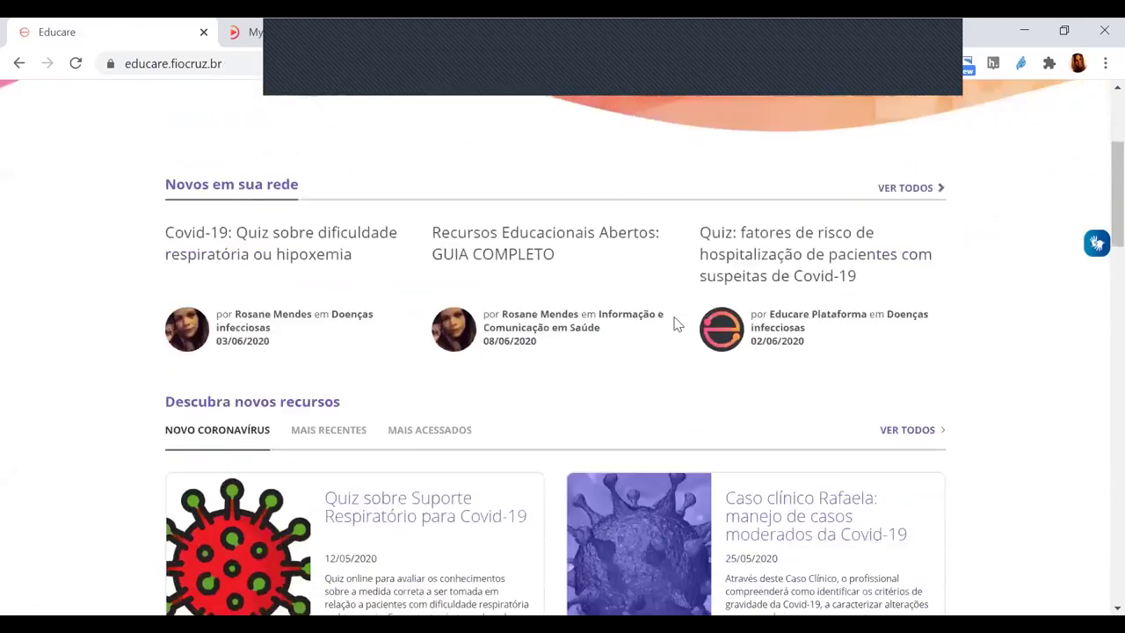
pyautogui.click(841, 257)
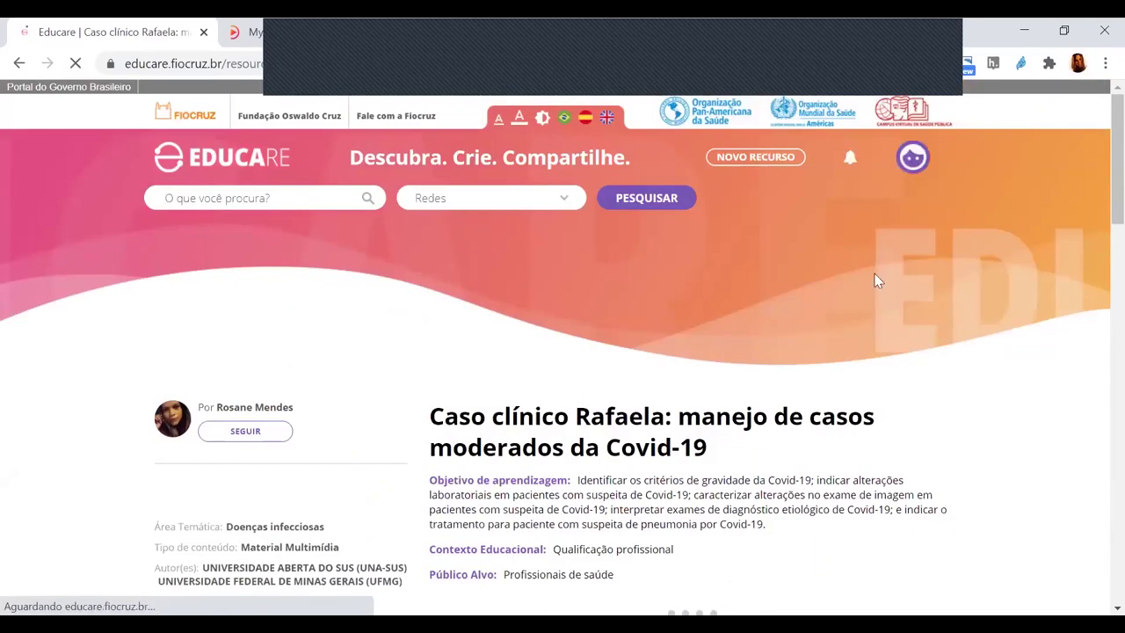
pyautogui.scroll(-2, 866, 299)
pyautogui.scroll(-3, 844, 309)
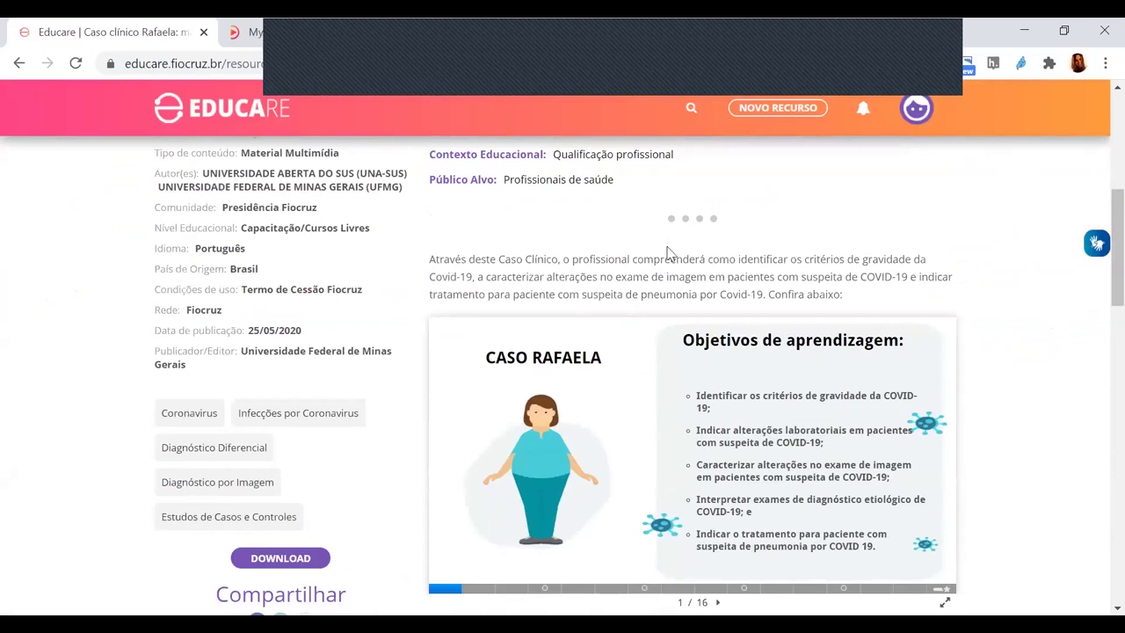
pyautogui.scroll(-1, 668, 253)
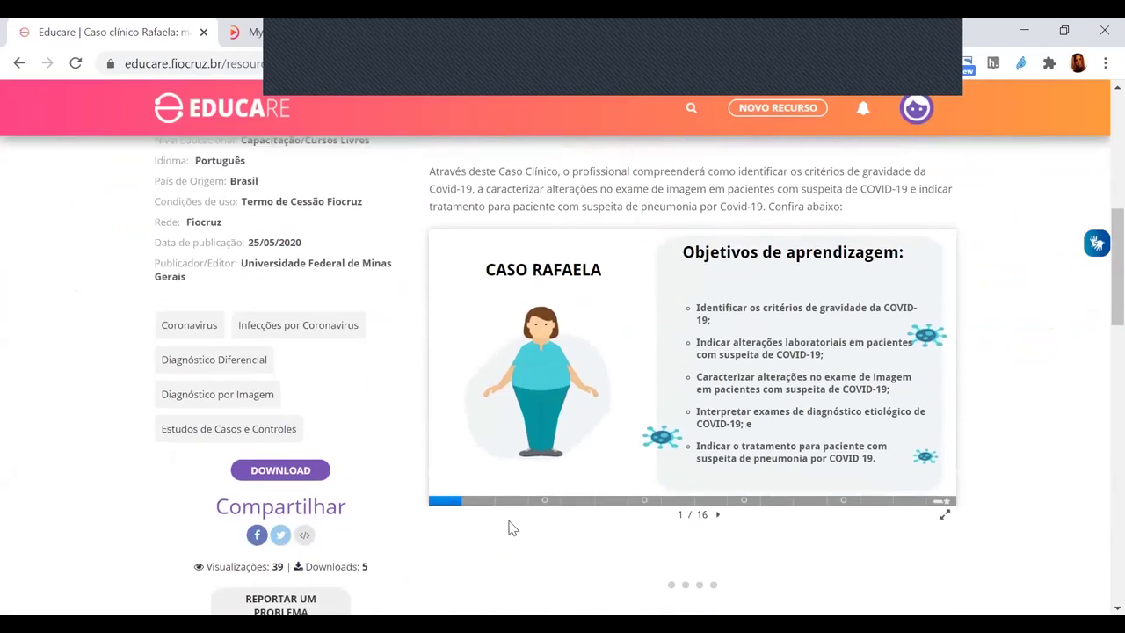
# - Page the case presentation forward from slide 1 to slide 12 of 16, Resultado dos Exames
pyautogui.click(717, 517)
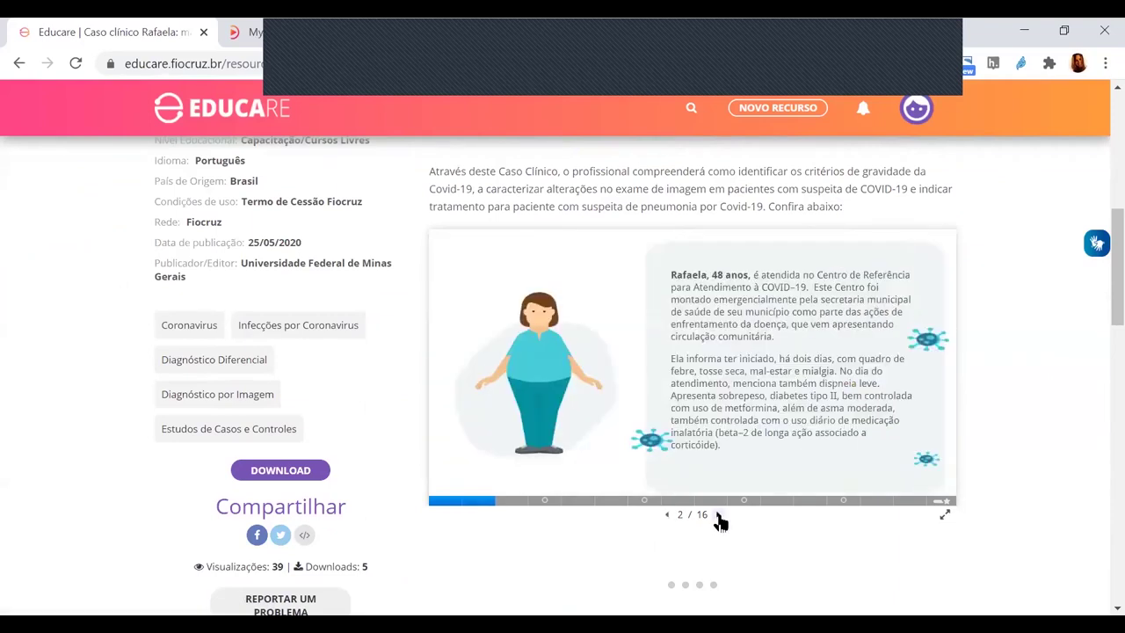
pyautogui.click(718, 517)
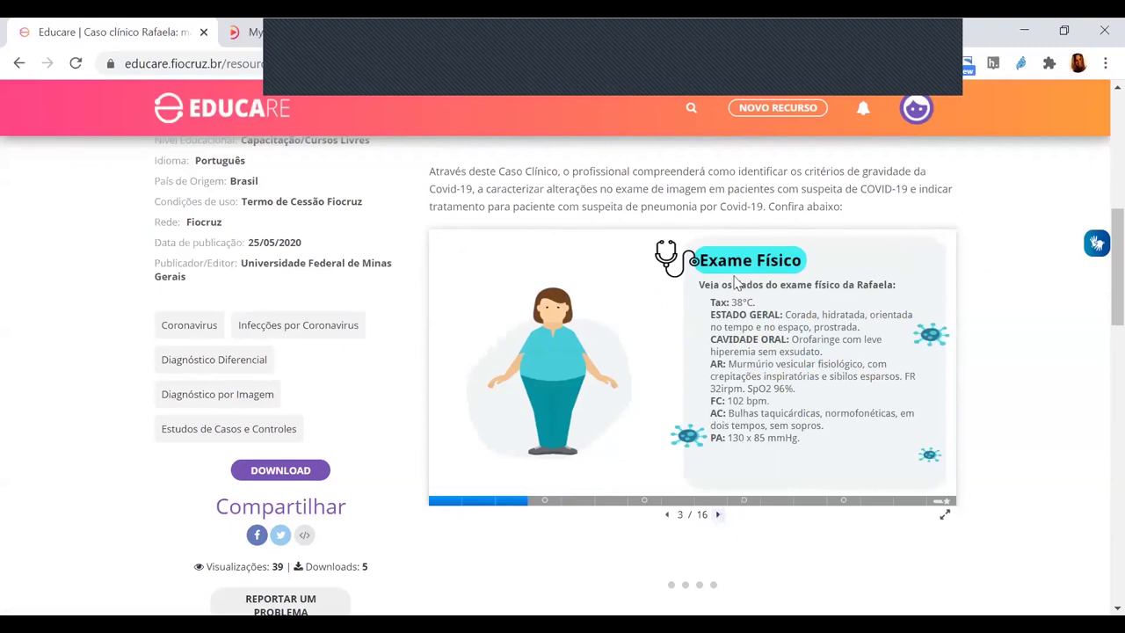
pyautogui.click(718, 517)
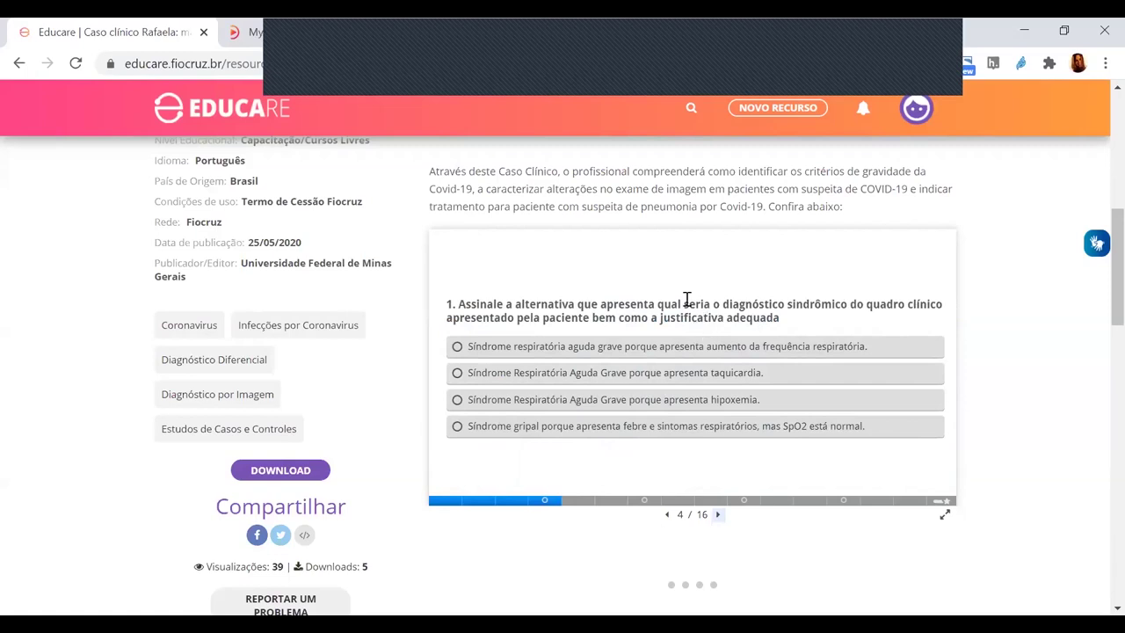
pyautogui.click(716, 517)
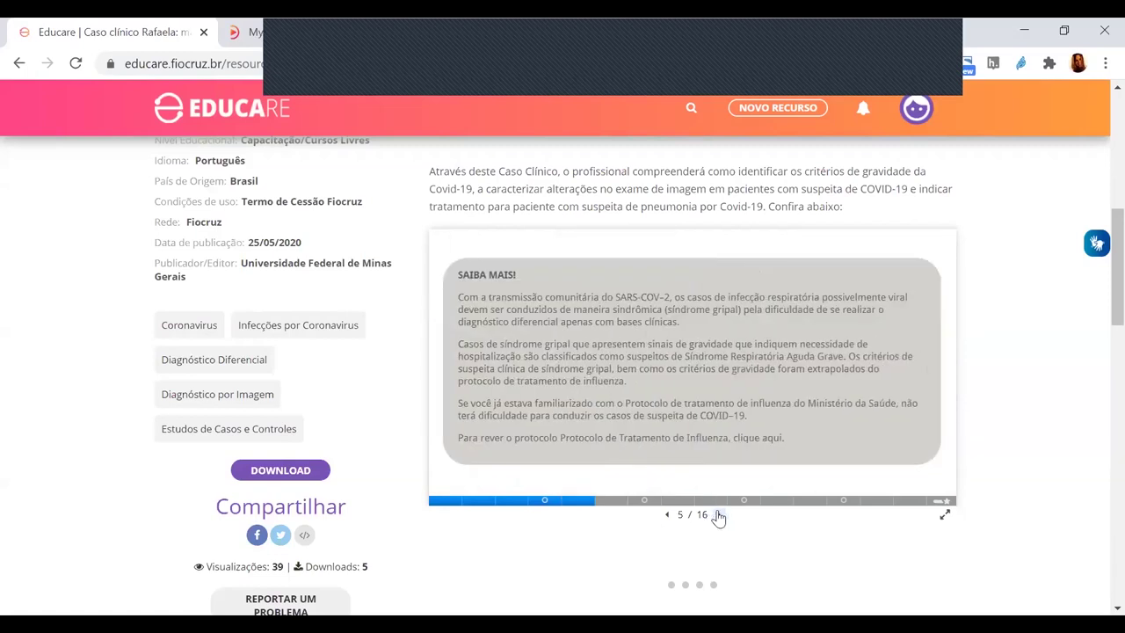
pyautogui.click(718, 517)
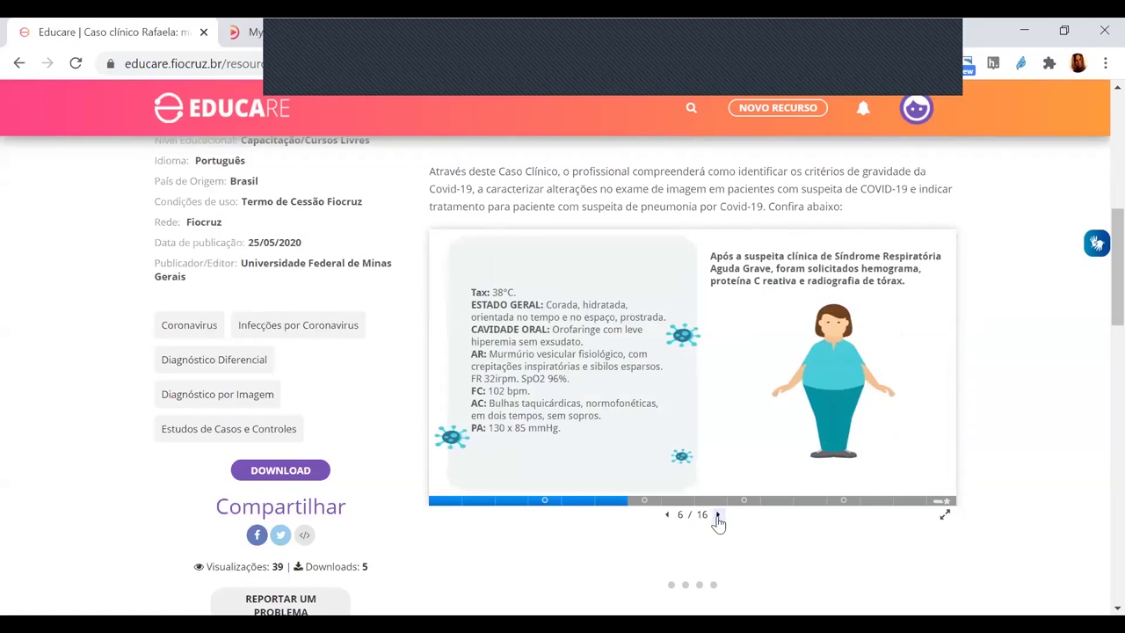
pyautogui.click(718, 515)
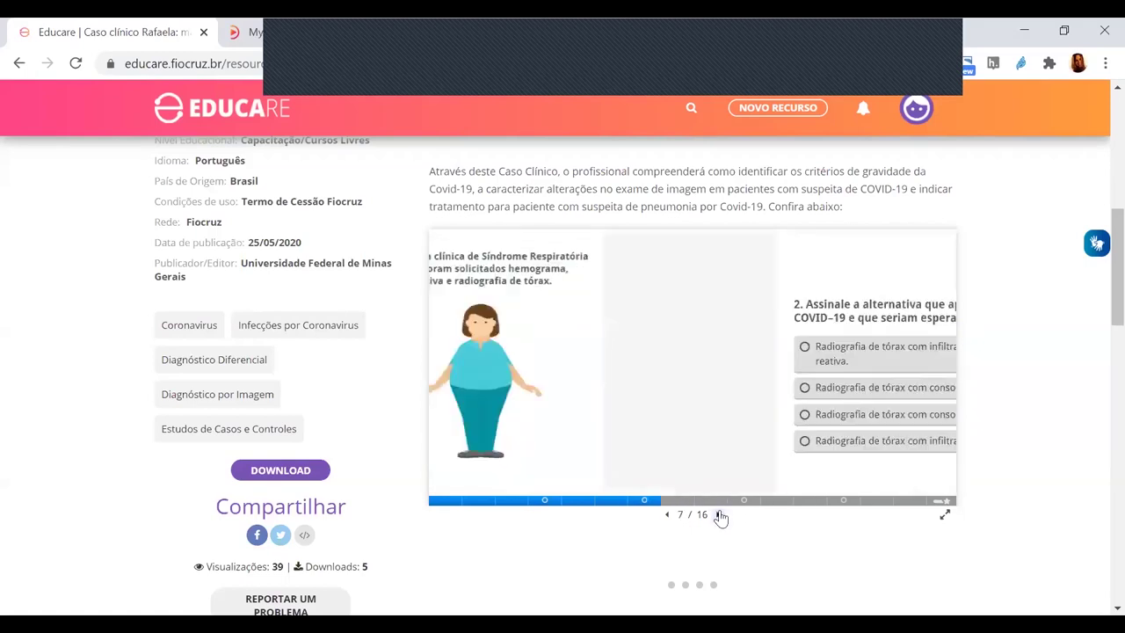
pyautogui.click(719, 519)
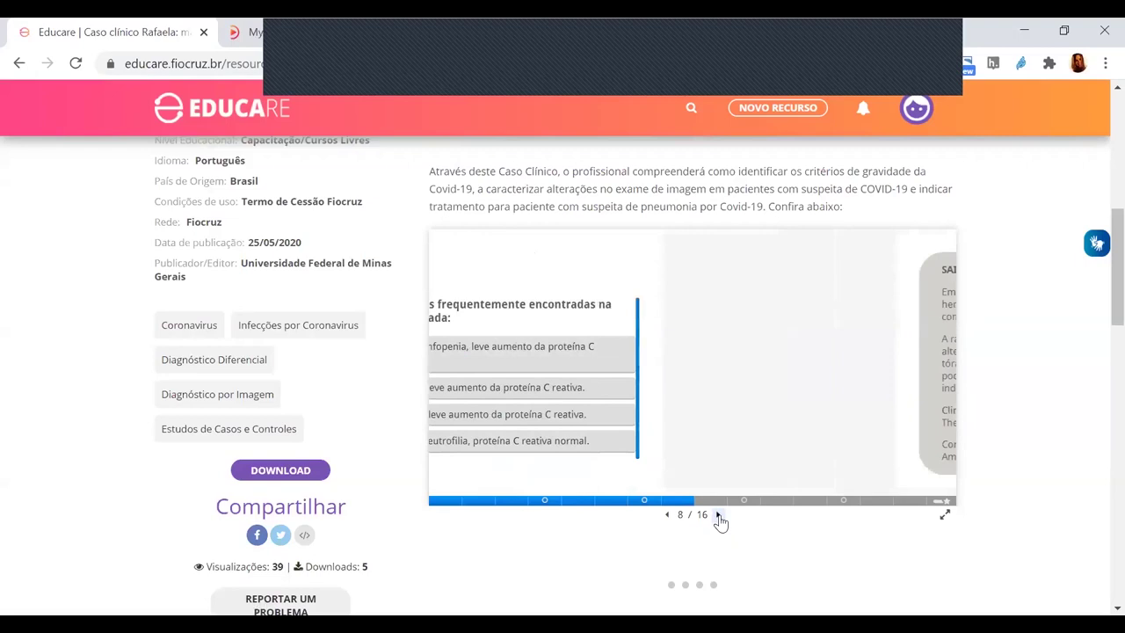
pyautogui.click(718, 516)
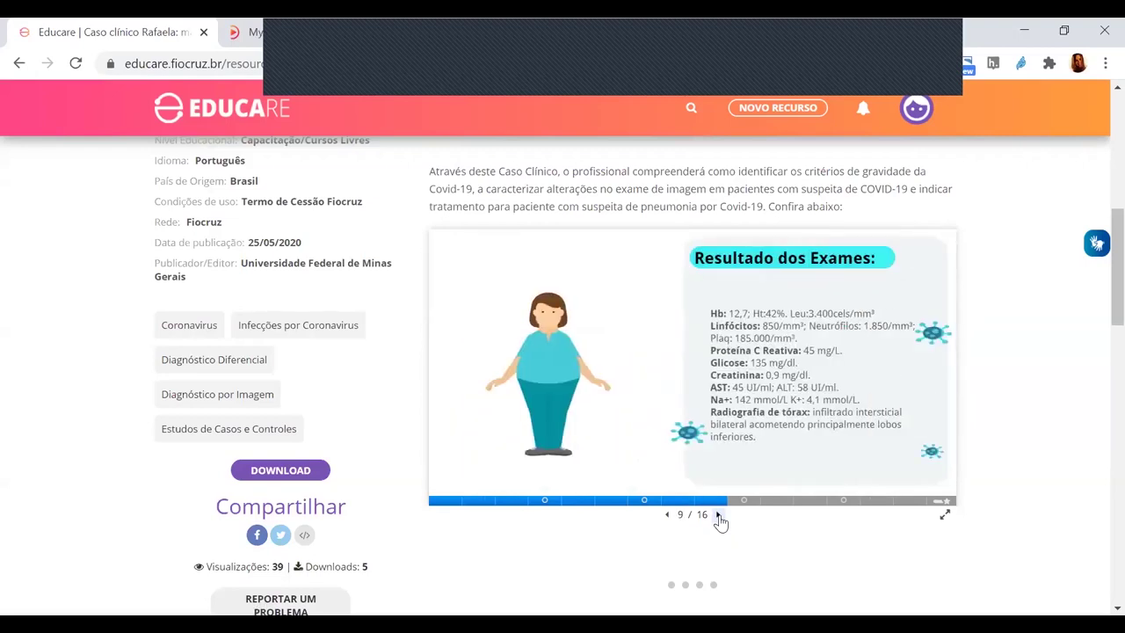
pyautogui.click(719, 517)
pyautogui.click(719, 517)
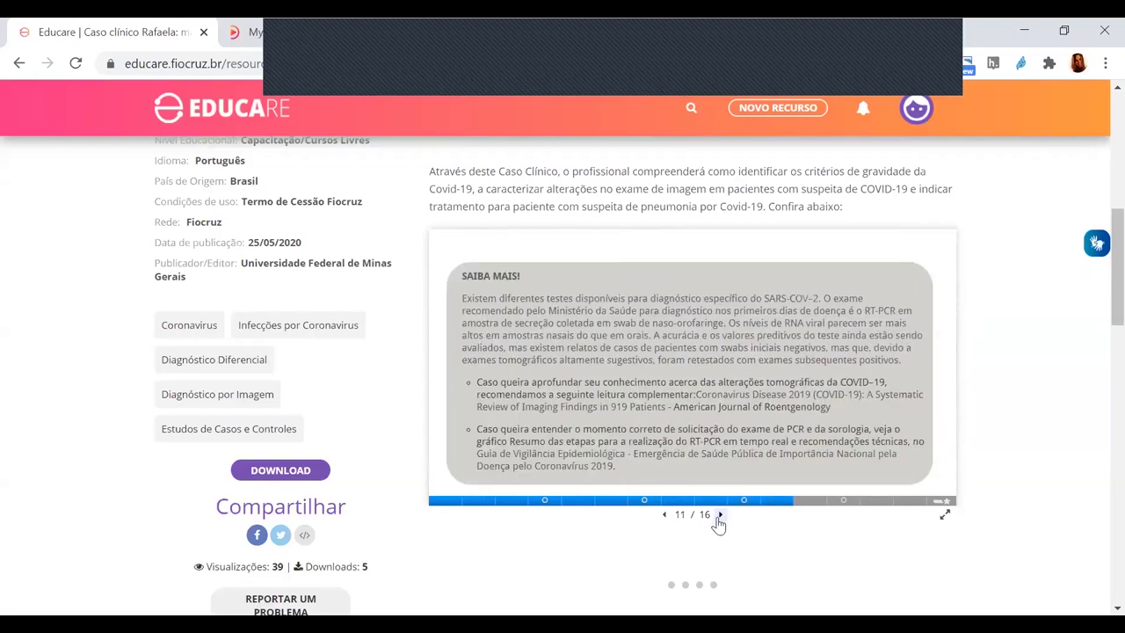
pyautogui.click(719, 517)
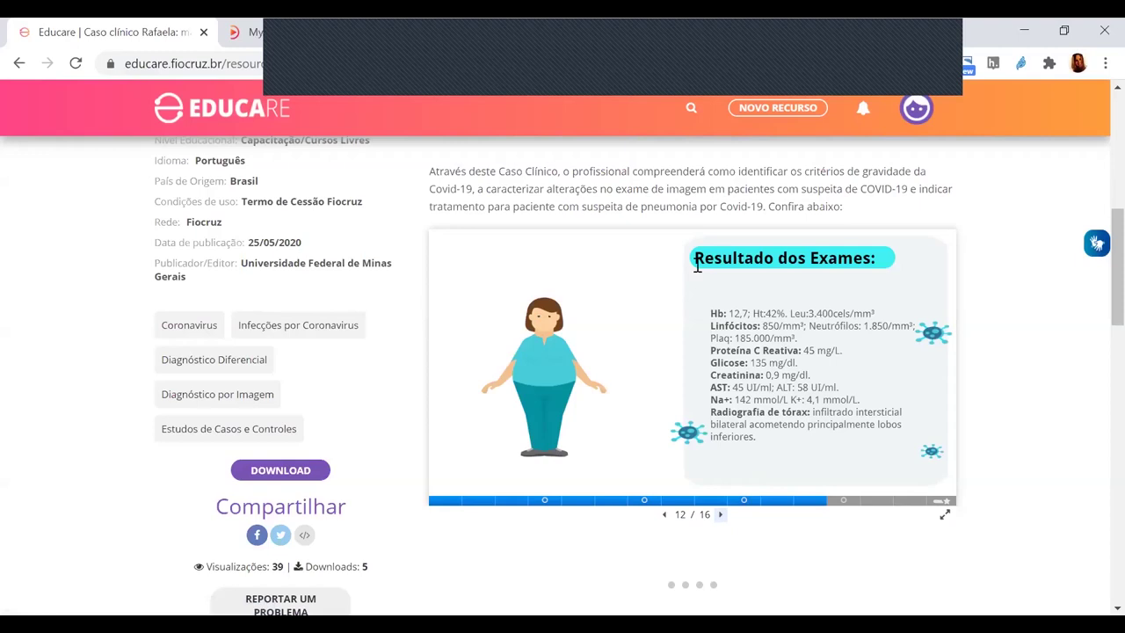
pyautogui.scroll(-1, 697, 265)
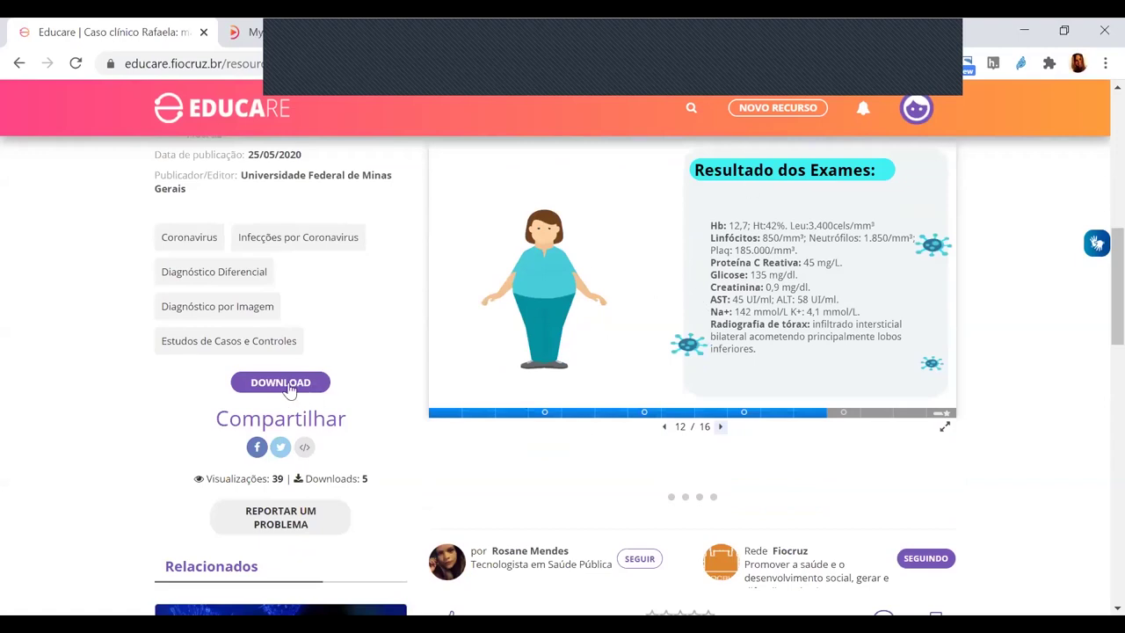
pyautogui.click(304, 449)
pyautogui.doubleClick(345, 327)
pyautogui.moveTo(426, 327); pyautogui.dragTo(869, 328)
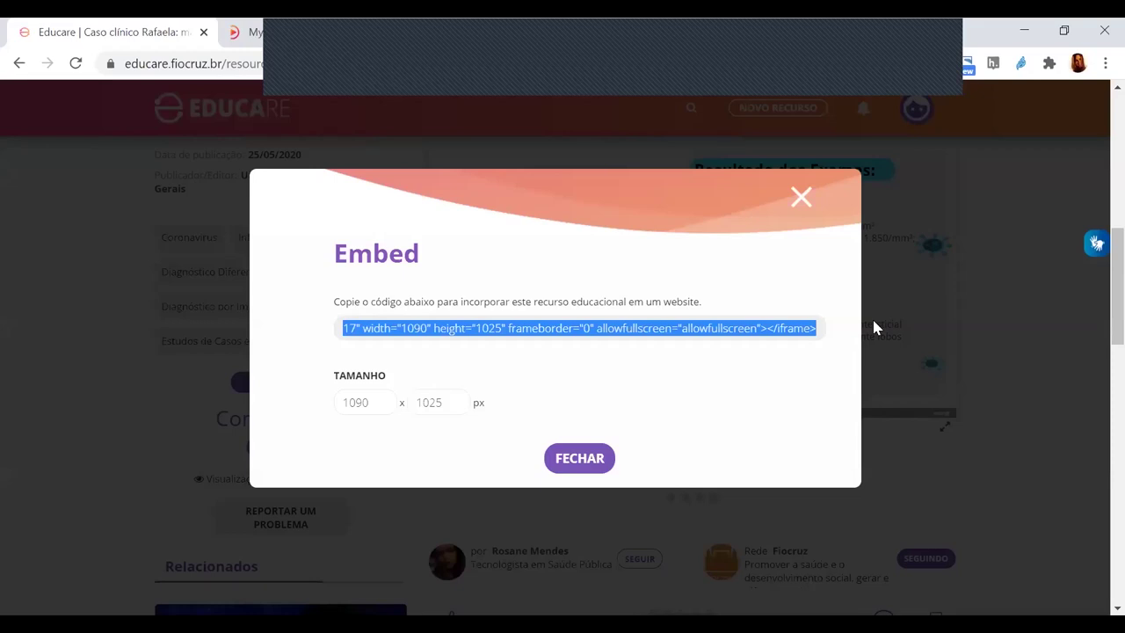
pyautogui.click(750, 326)
pyautogui.moveTo(819, 327); pyautogui.dragTo(610, 322)
pyautogui.click(170, 355)
pyautogui.click(348, 328)
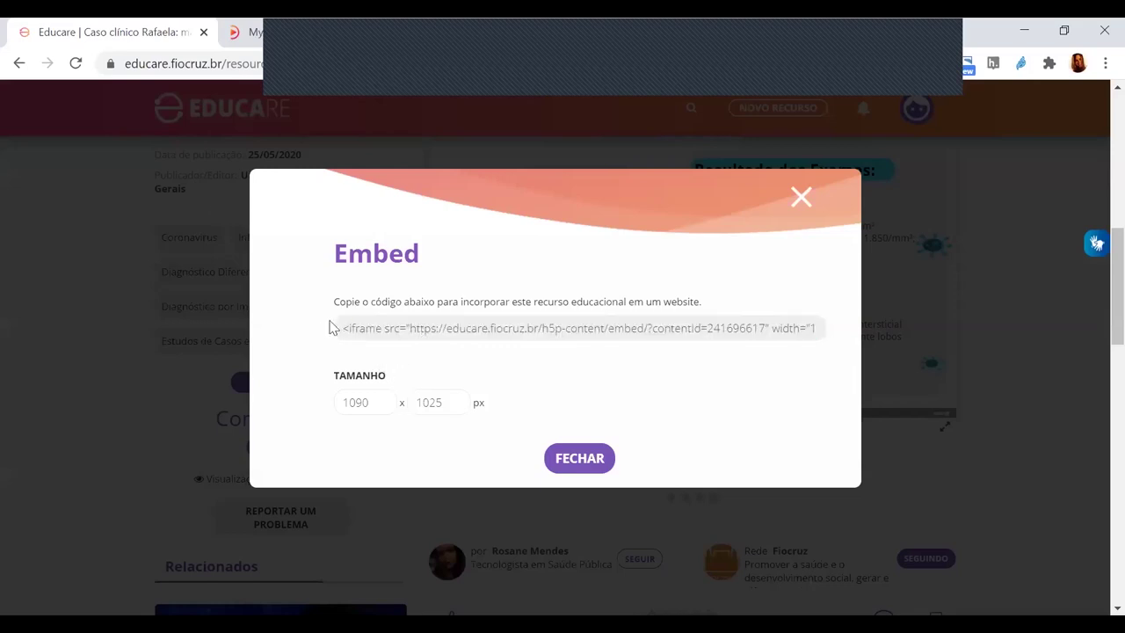
pyautogui.moveTo(342, 329); pyautogui.dragTo(768, 322)
pyautogui.click(586, 460)
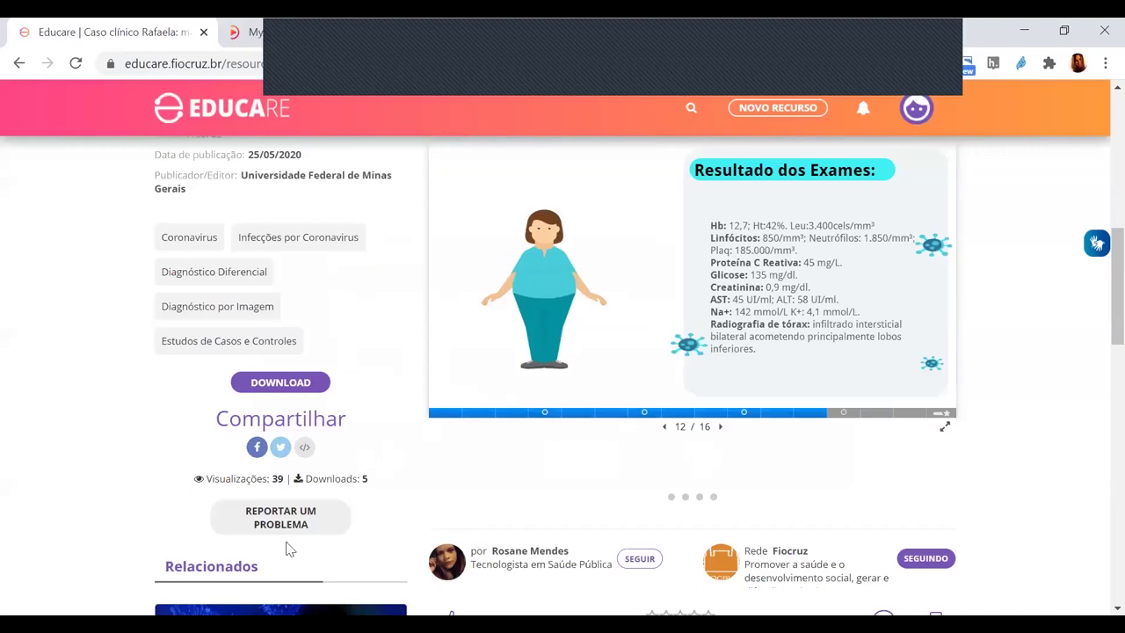
pyautogui.scroll(-2, 187, 517)
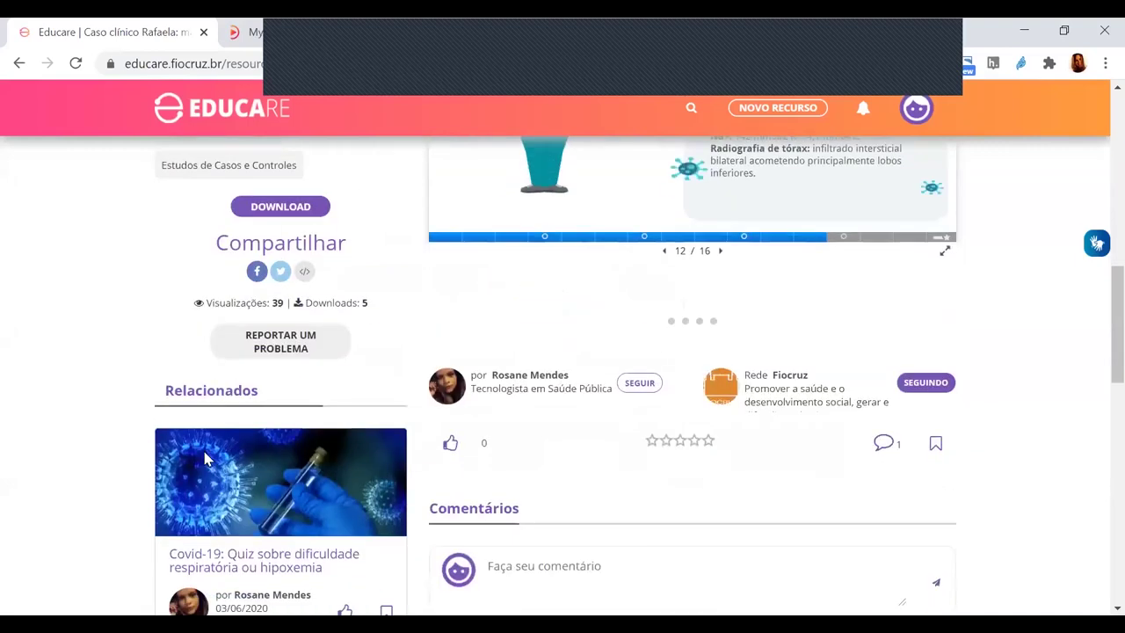
pyautogui.click(265, 342)
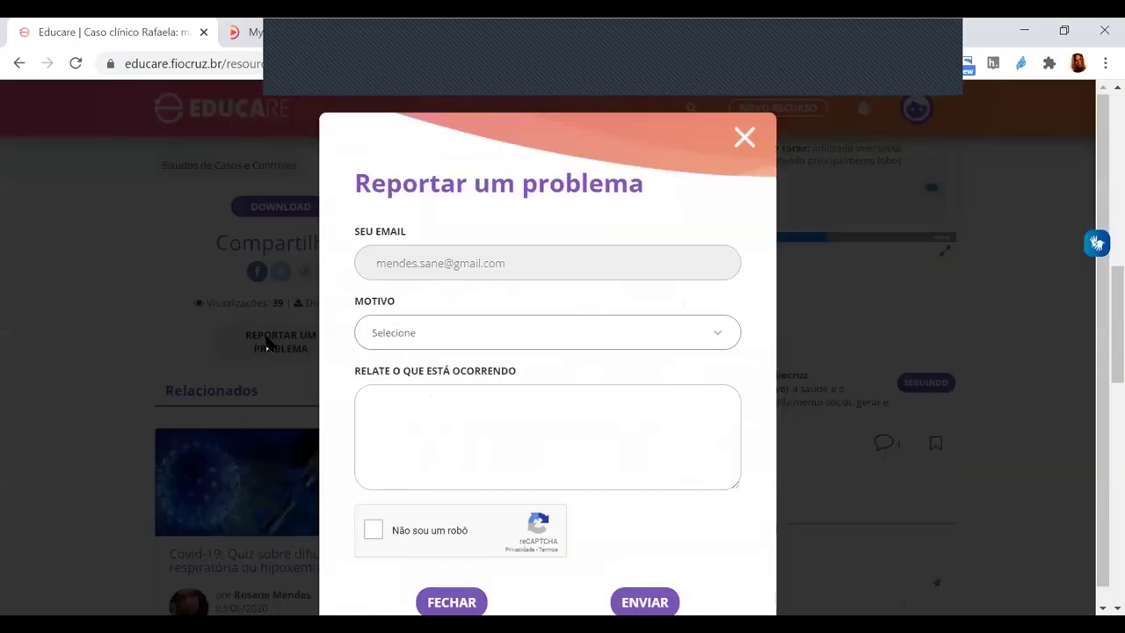
pyautogui.click(500, 335)
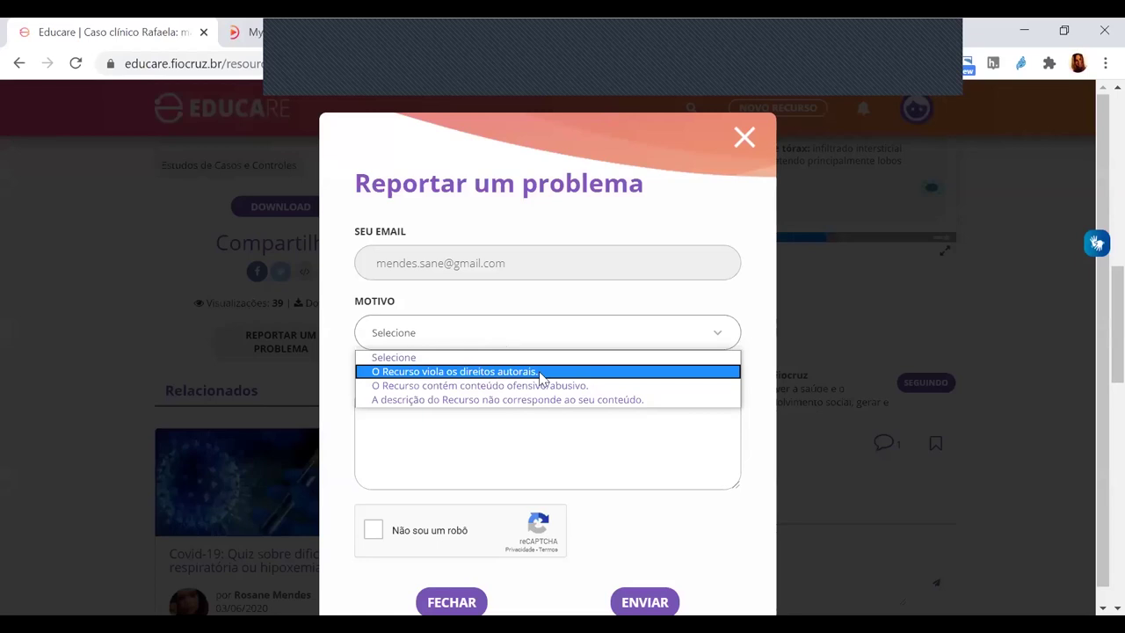
pyautogui.click(452, 602)
pyautogui.scroll(5, 510, 455)
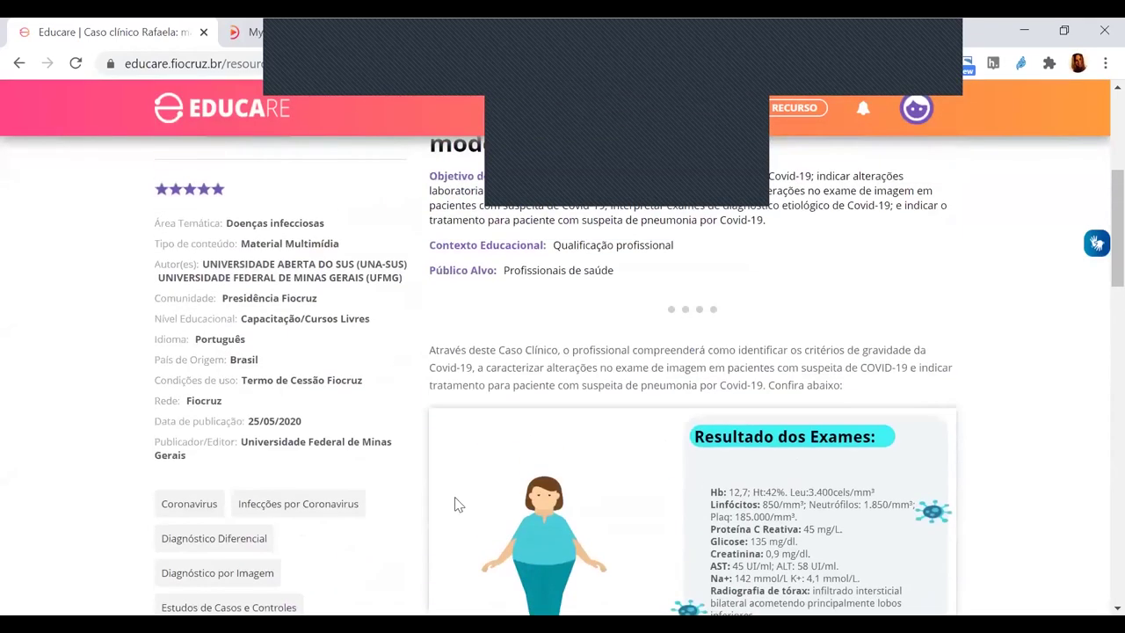
# - Go to the user's profile page from the account menu
pyautogui.scroll(3, 421, 474)
pyautogui.scroll(-2, 307, 404)
pyautogui.scroll(2, 273, 370)
pyautogui.scroll(3, 272, 370)
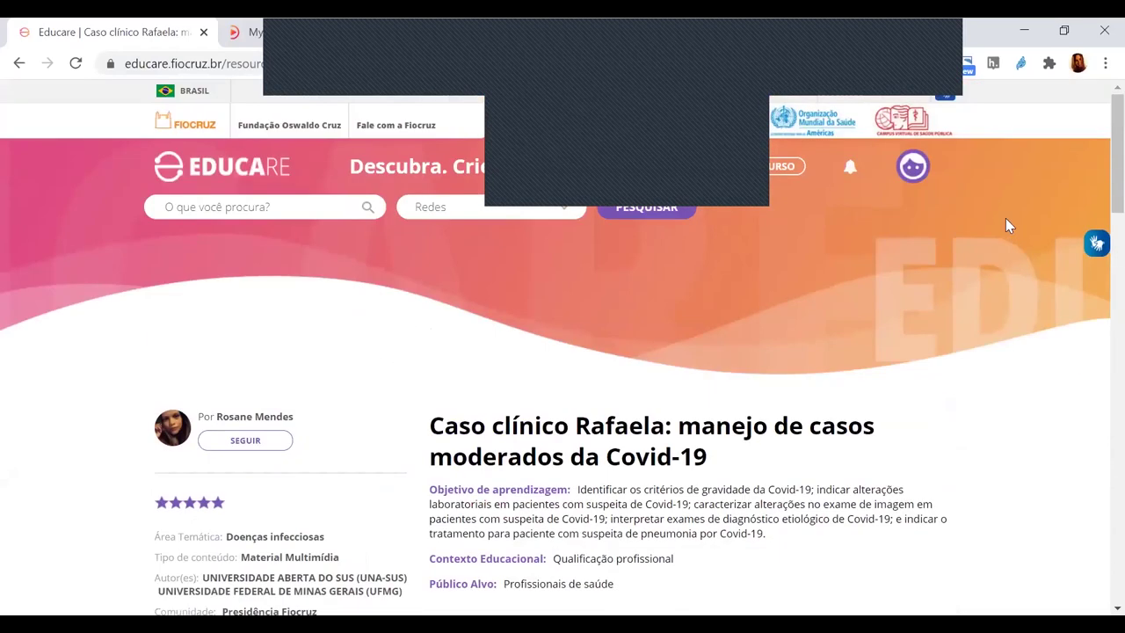
pyautogui.click(912, 166)
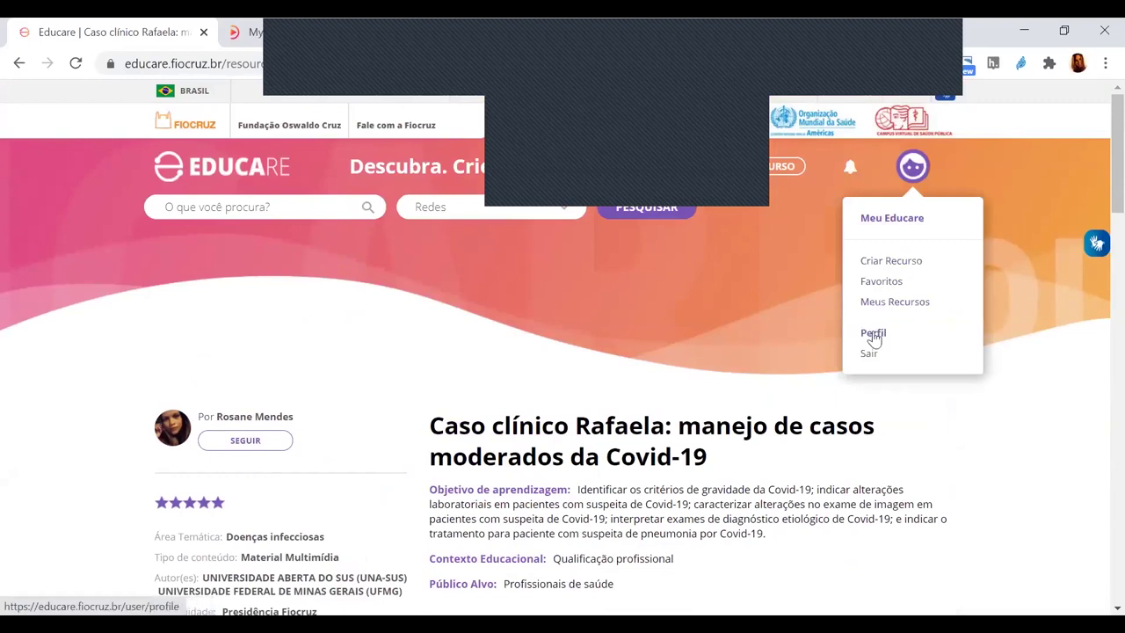
pyautogui.click(872, 335)
pyautogui.scroll(-3, 711, 342)
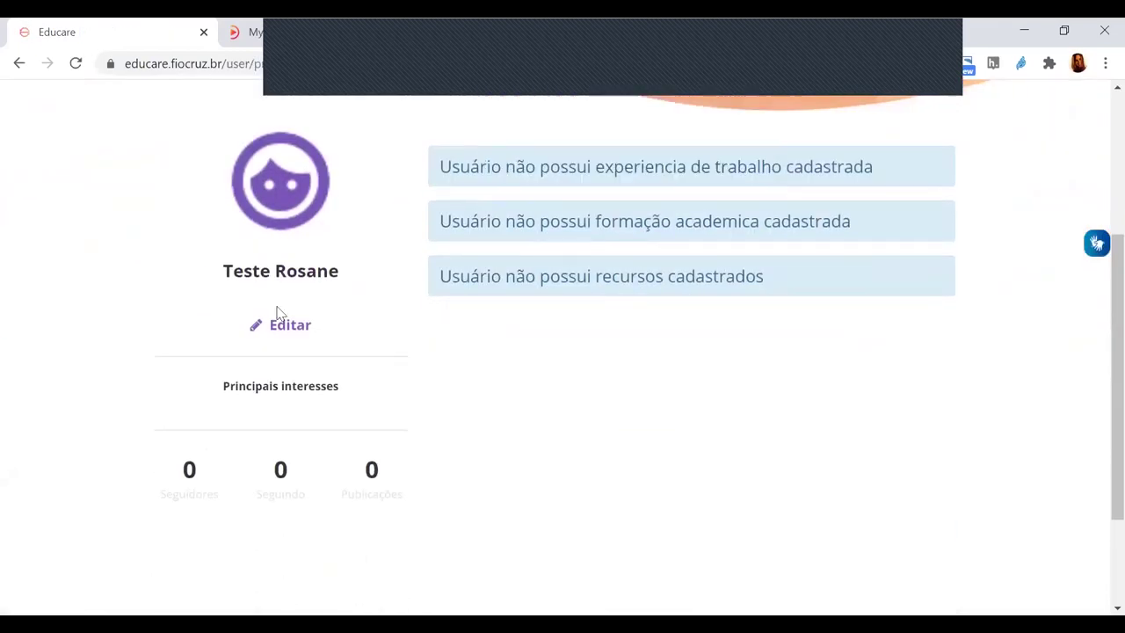
# - Open Editar Perfil and look through the interest, Profissão and other profile fields
pyautogui.click(288, 328)
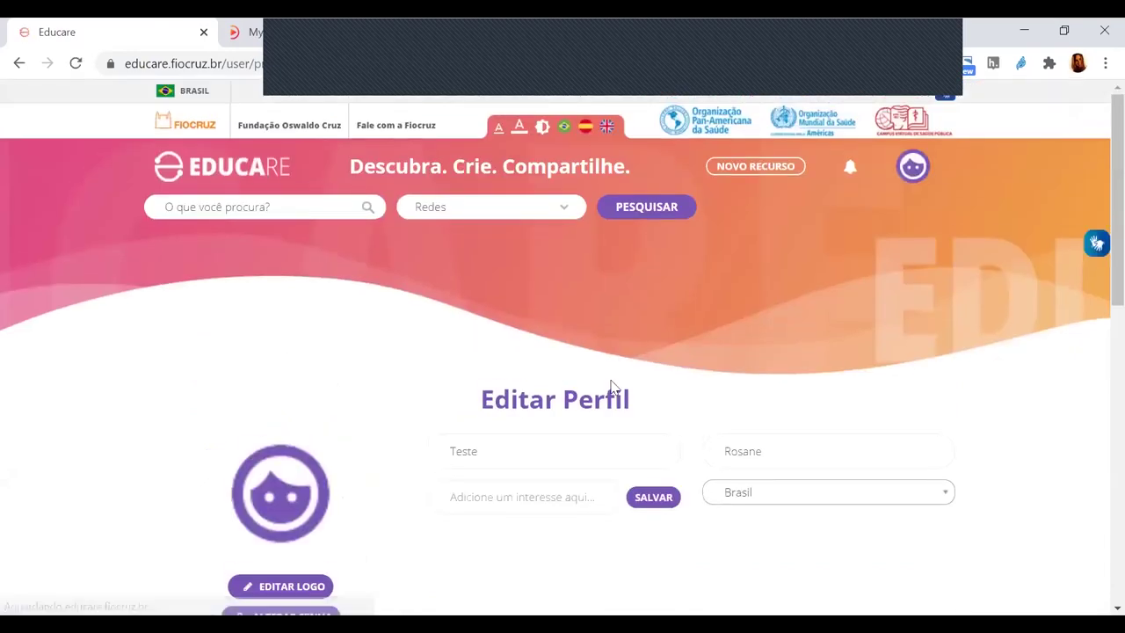
pyautogui.scroll(-3, 612, 387)
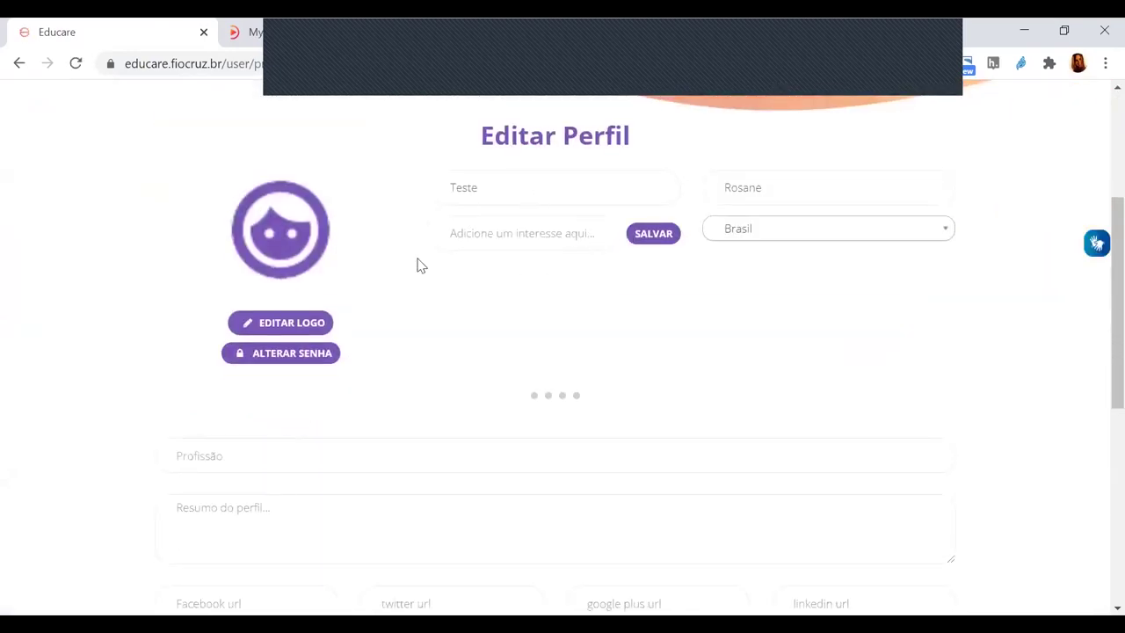
pyautogui.scroll(-1, 519, 299)
pyautogui.click(500, 180)
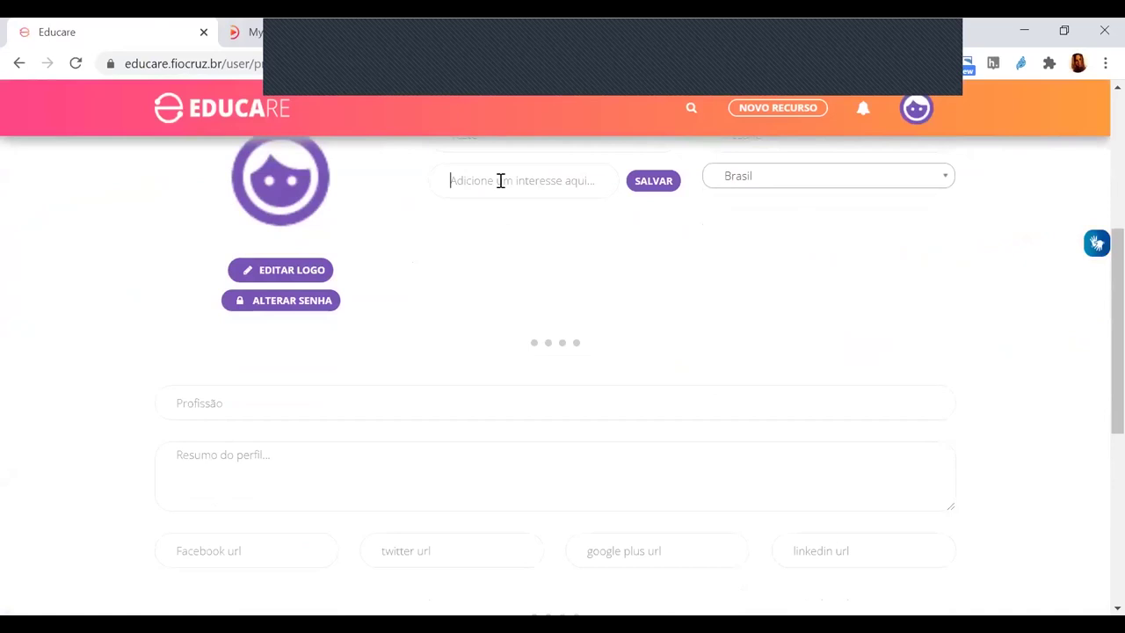
pyautogui.scroll(-1, 281, 320)
pyautogui.click(281, 318)
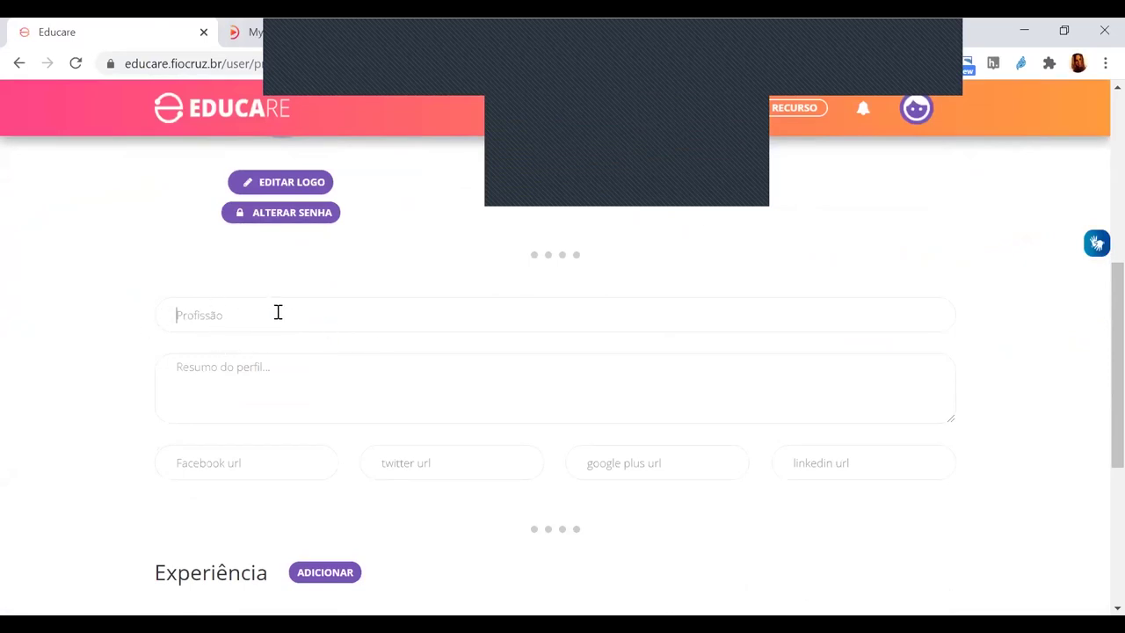
pyautogui.scroll(-1, 527, 381)
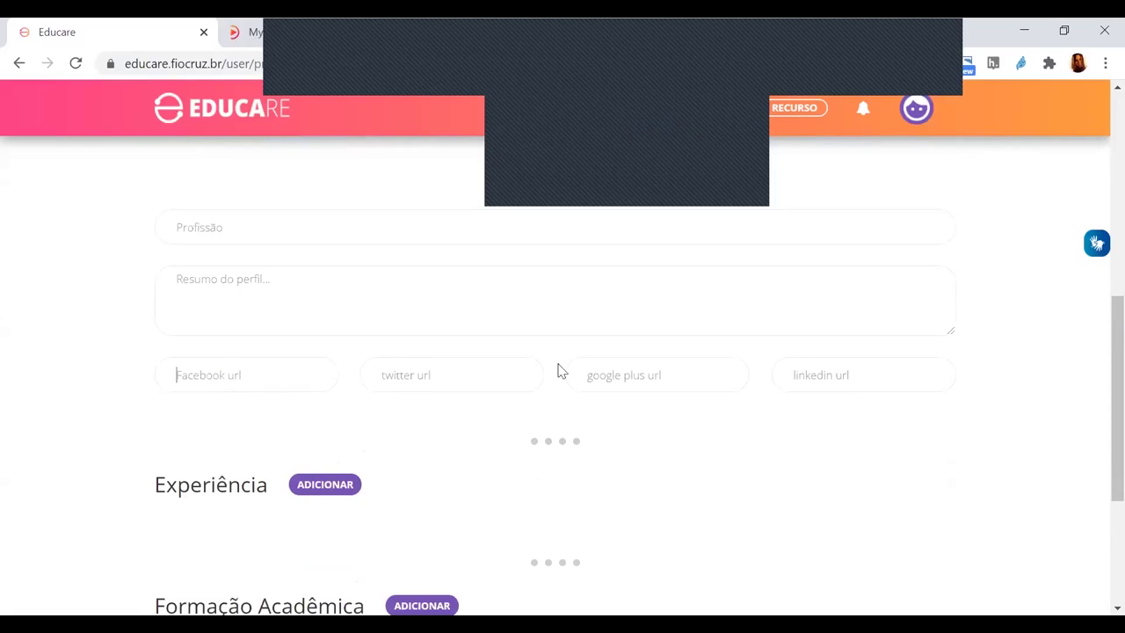
pyautogui.scroll(-2, 399, 373)
pyautogui.scroll(10, 518, 356)
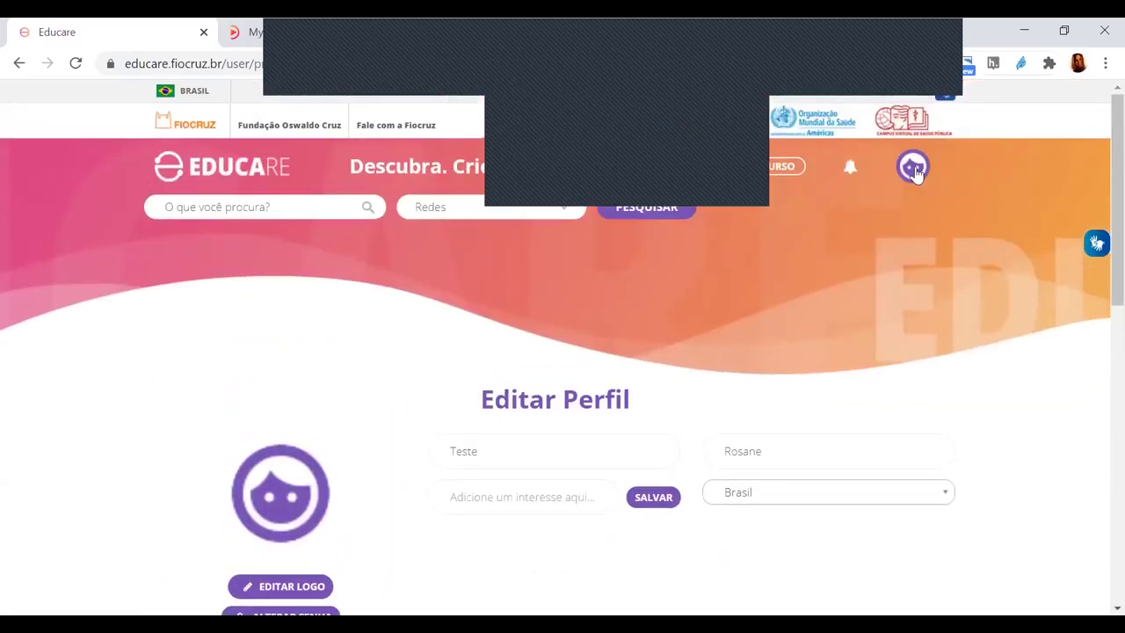
# - Sign out of the current account and dismiss the login box
pyautogui.click(913, 171)
pyautogui.click(868, 355)
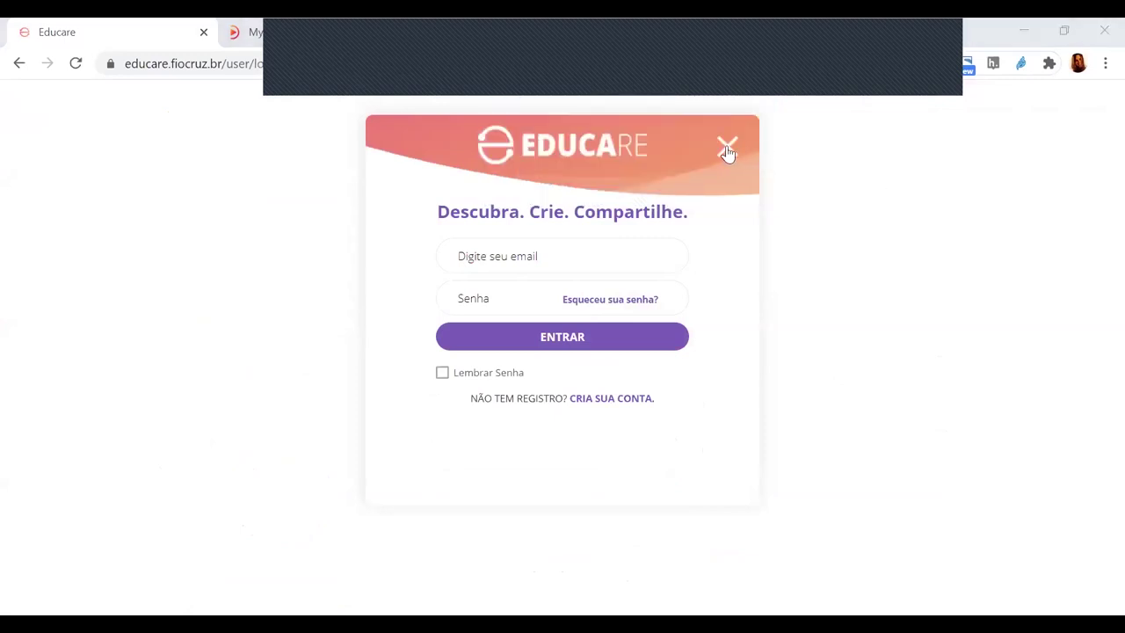
pyautogui.click(727, 149)
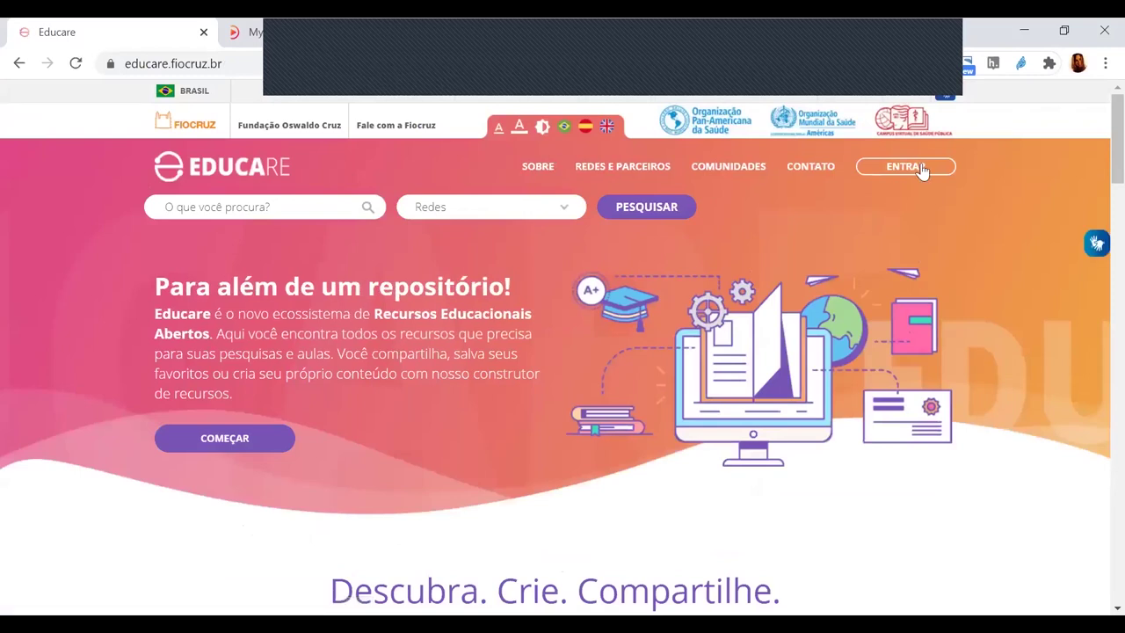
# - Log in with the administrator e-mail and password, then go to the public home page
pyautogui.click(921, 171)
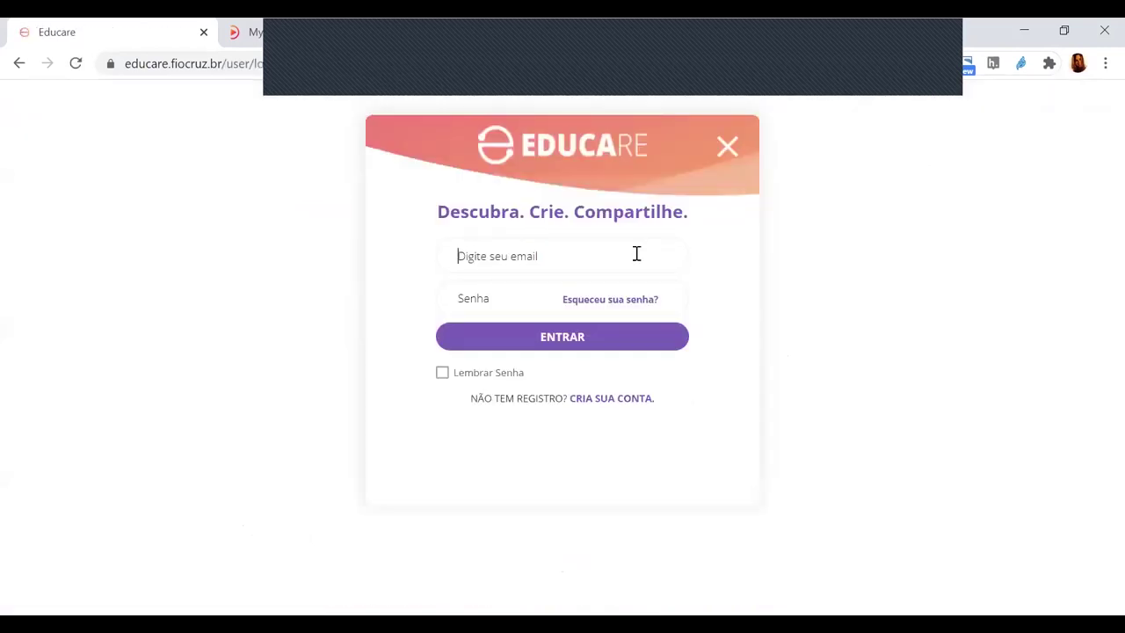
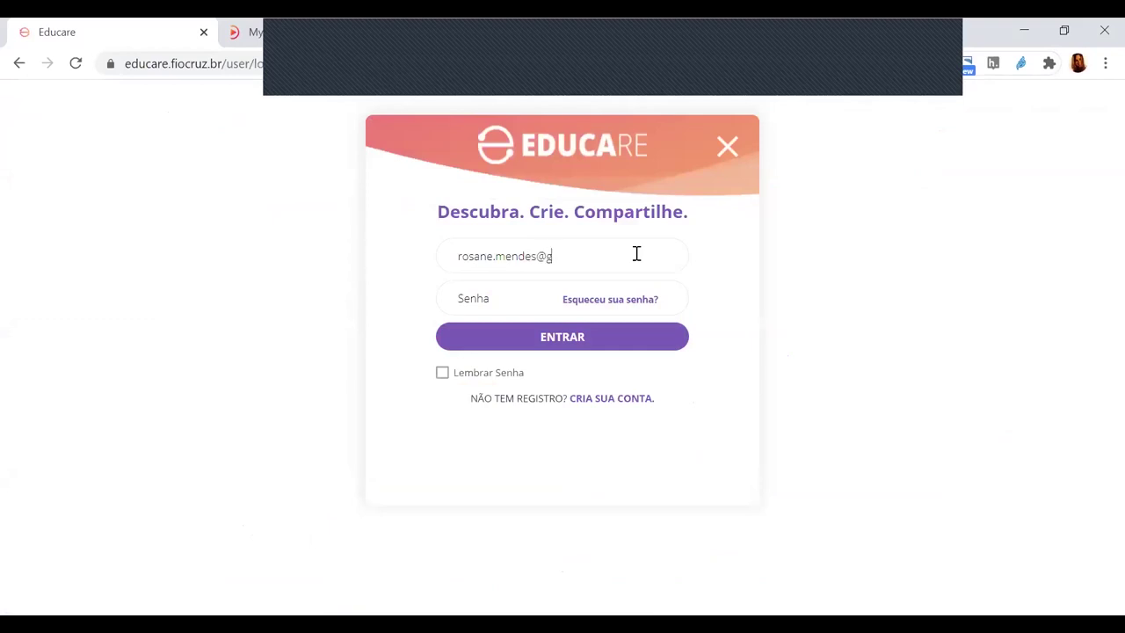
pyautogui.press('Tab')
pyautogui.write('•••••')
pyautogui.press('Return')
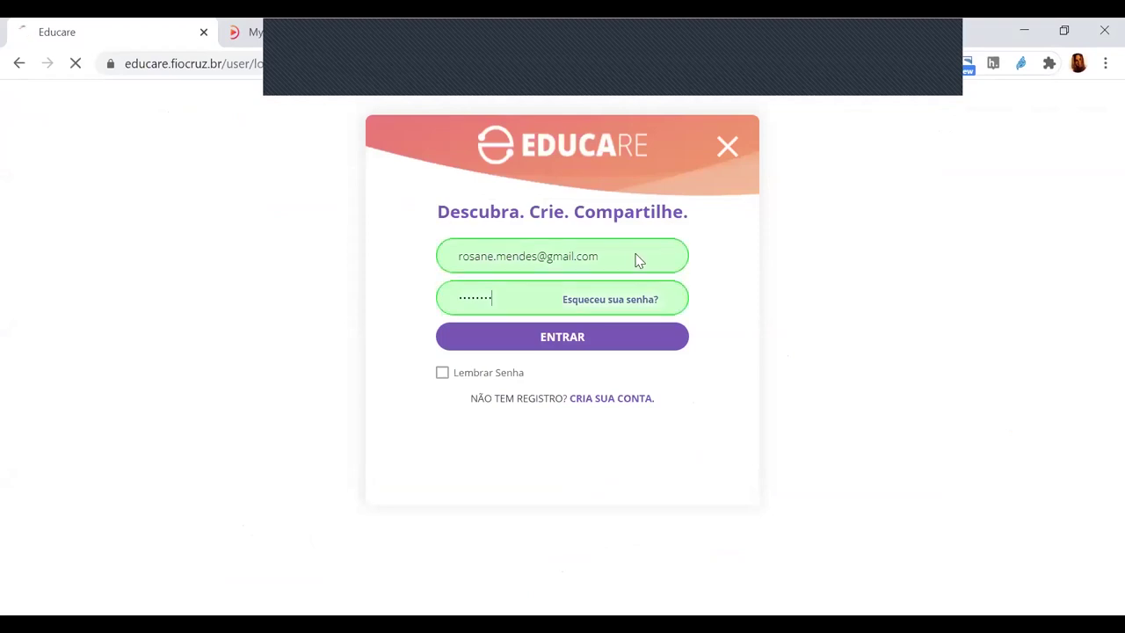
pyautogui.click(57, 97)
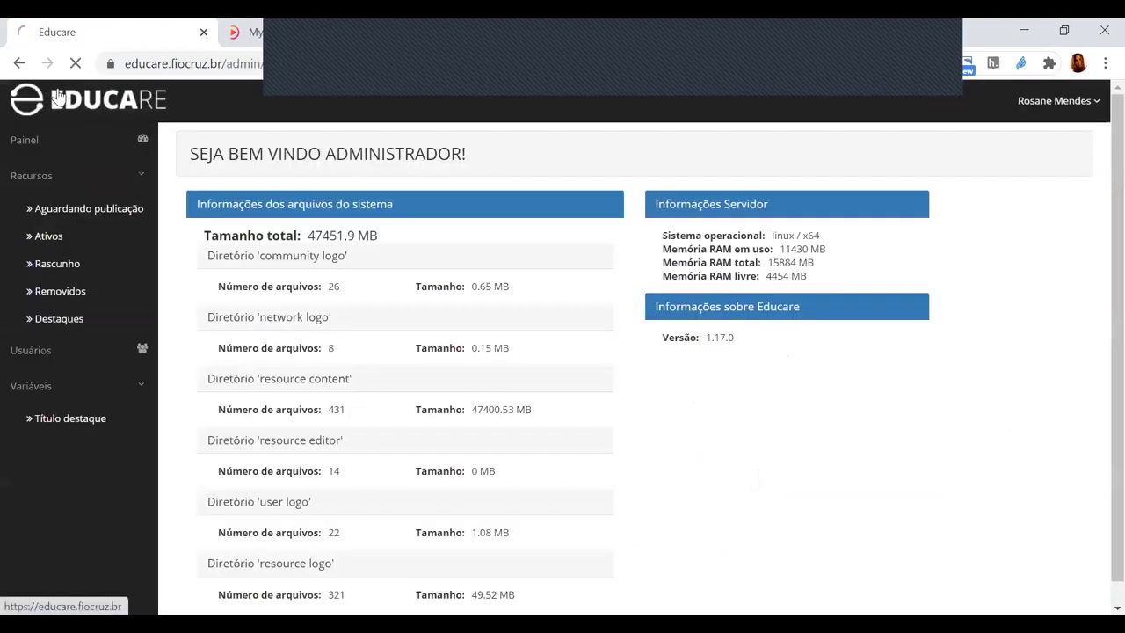